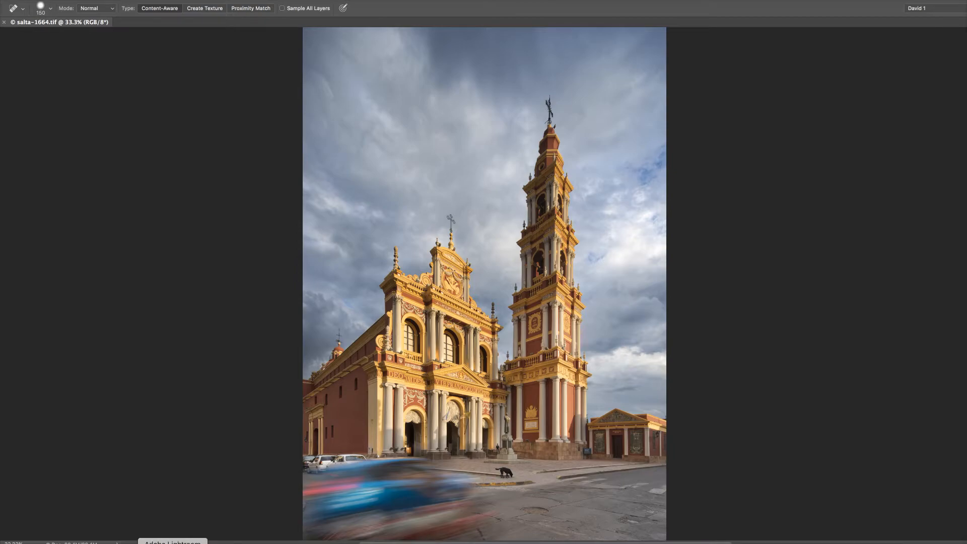
Switch to Lightroom, select the photo _38A1669.CR2 and open it in the Develop module after checking the folder's photo grid.
click(173, 543)
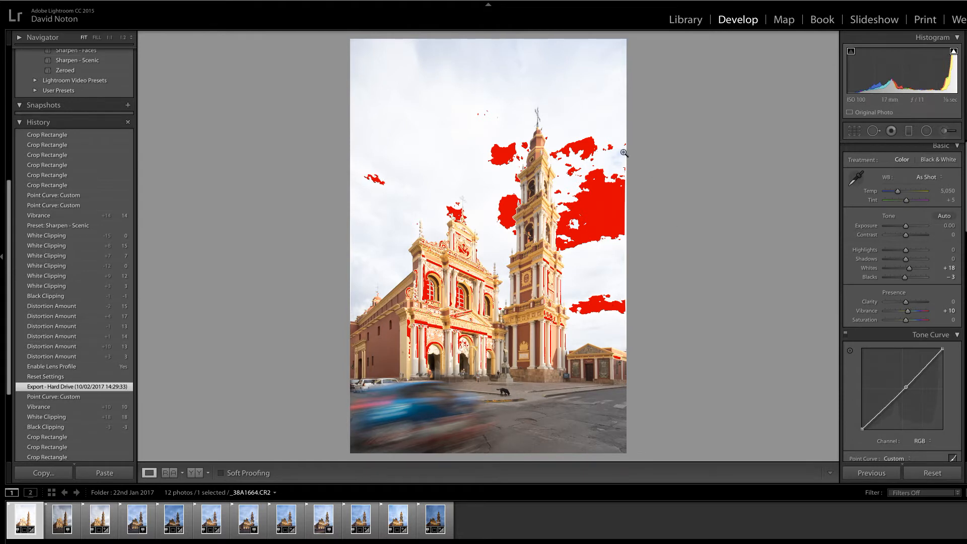
click(66, 521)
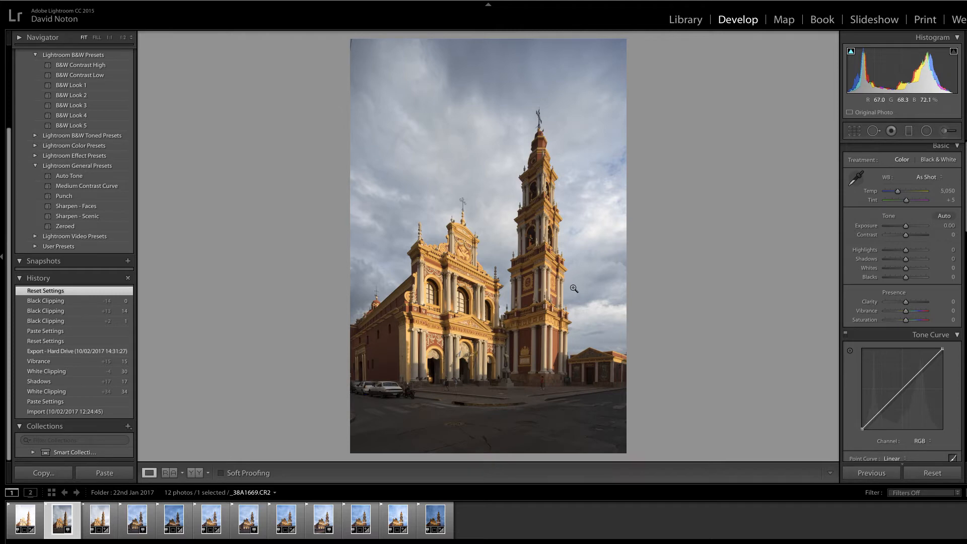
click(686, 20)
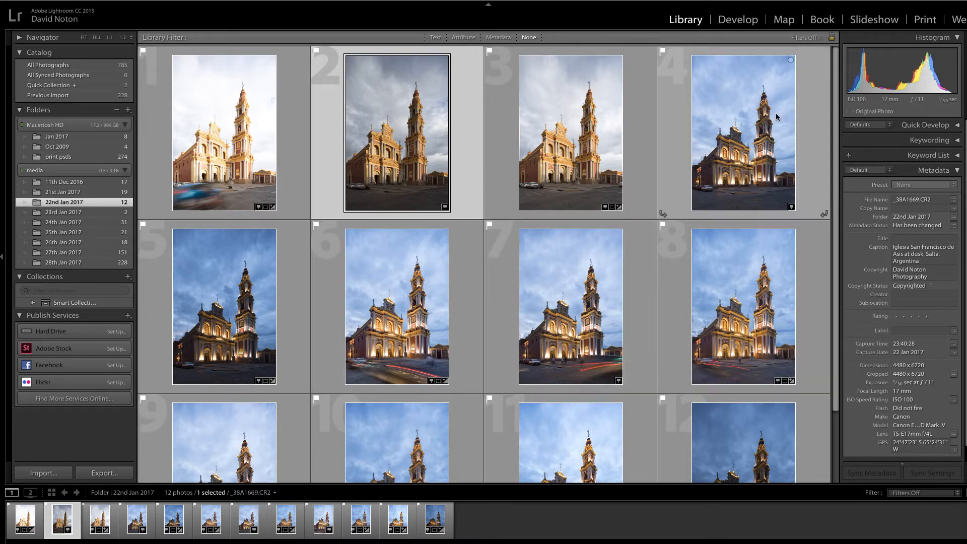
click(745, 21)
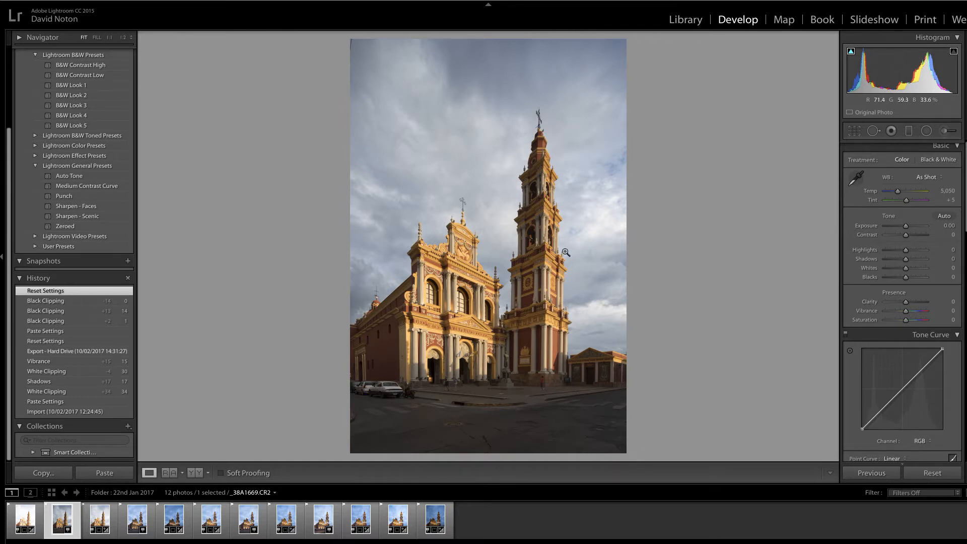
Zoom in on the church facade and turn on the Grid loupe overlay.
click(426, 348)
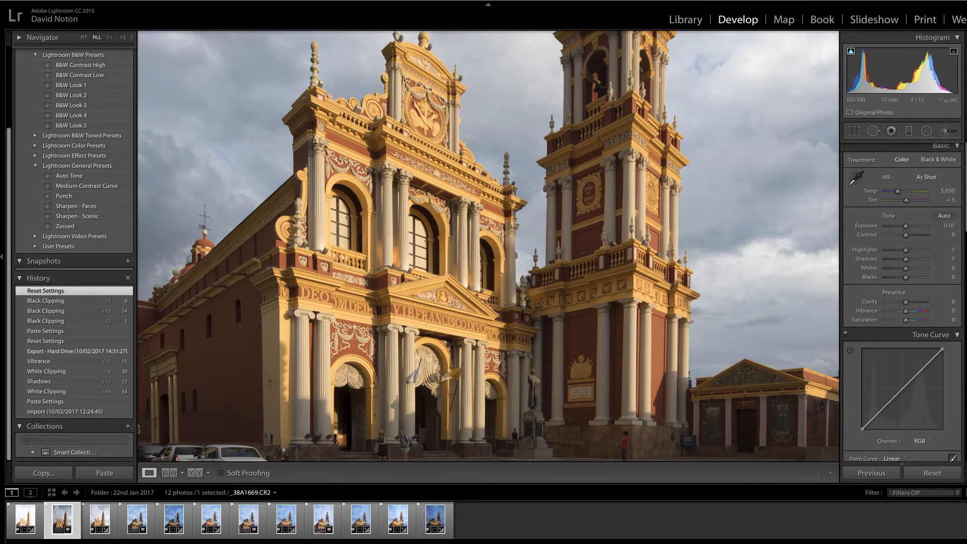
click(6, 0)
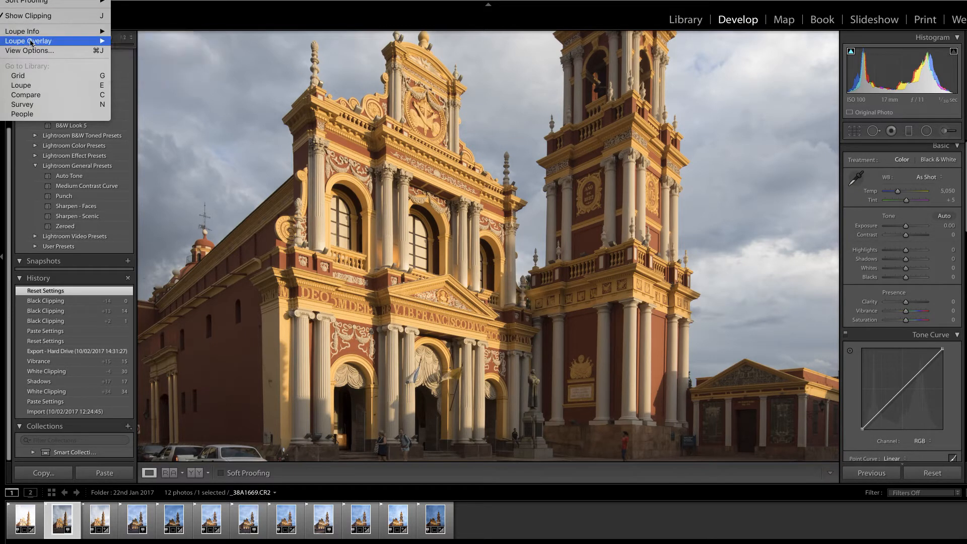
mouse_move(30, 41)
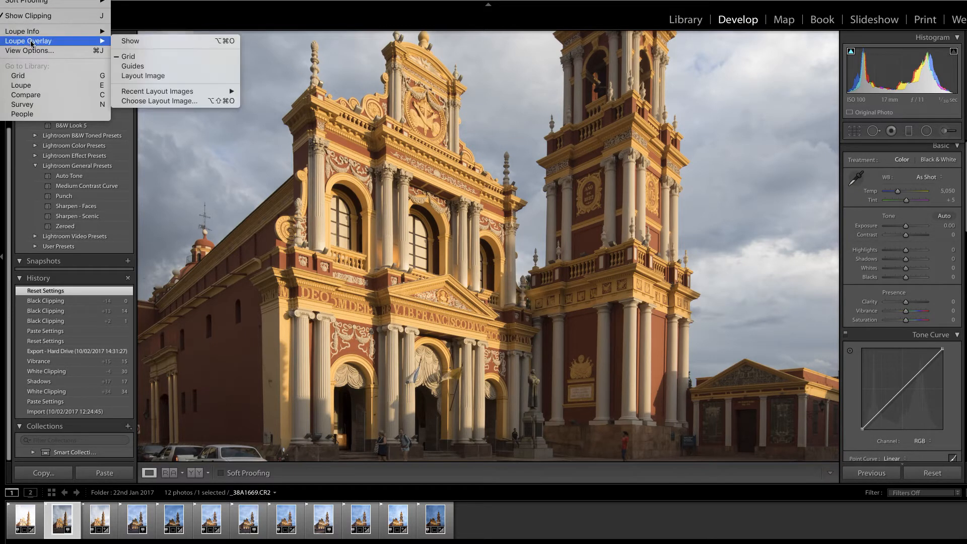
click(125, 56)
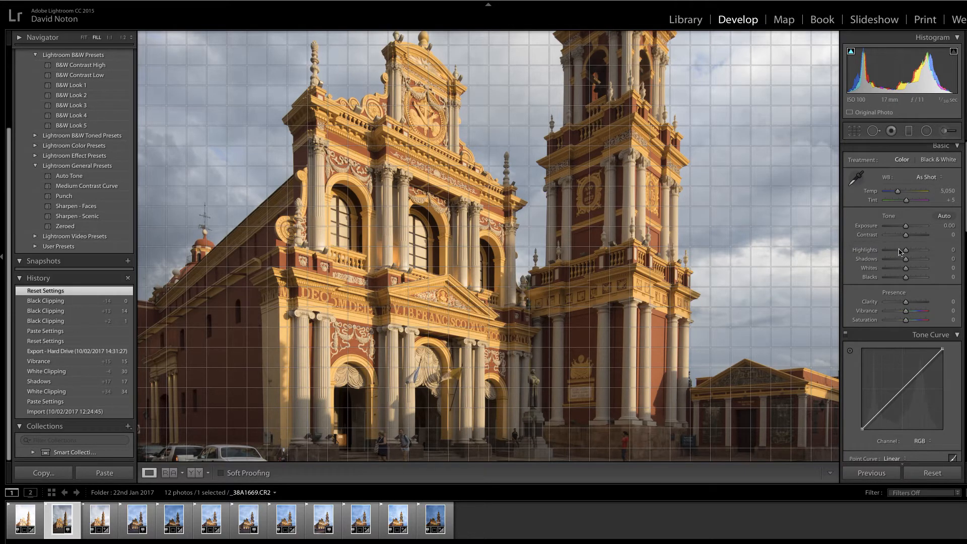
Enable lens profile corrections for the church photo.
scroll(906, 262, down, 6)
scroll(906, 265, down, 8)
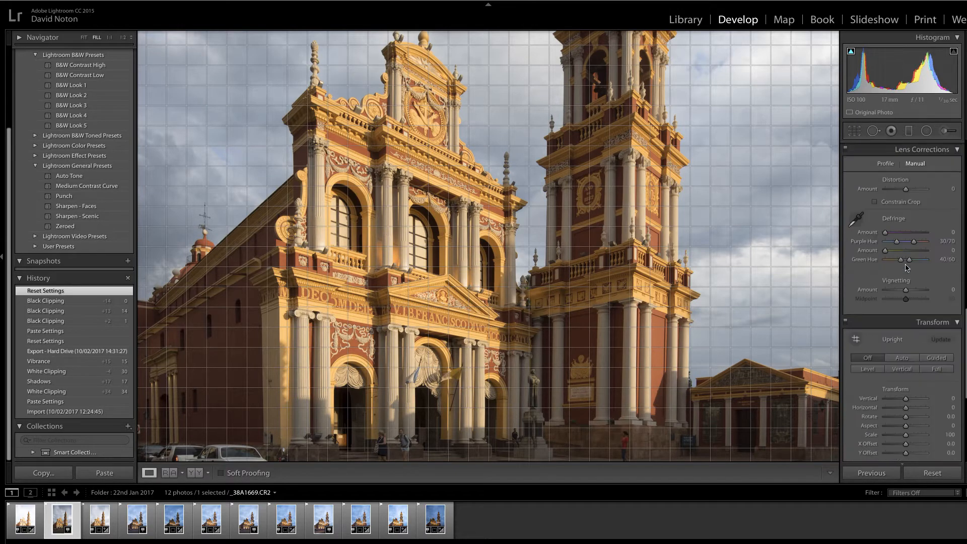
scroll(906, 267, down, 1)
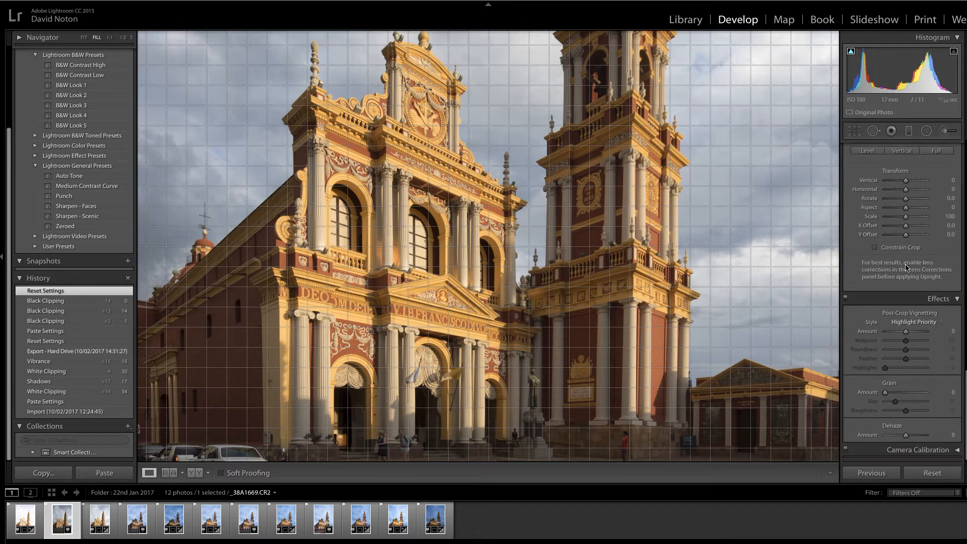
scroll(906, 267, up, 6)
middle_click(906, 267)
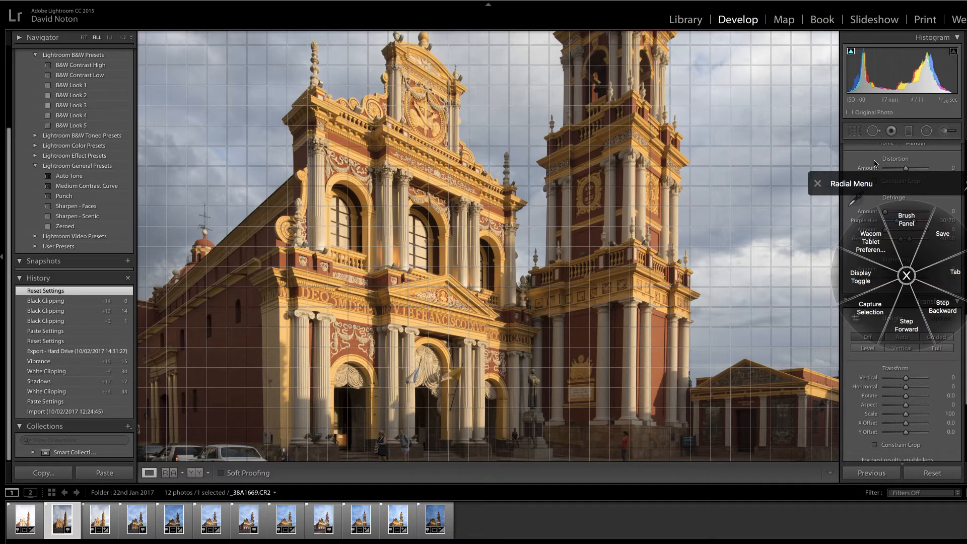
click(817, 184)
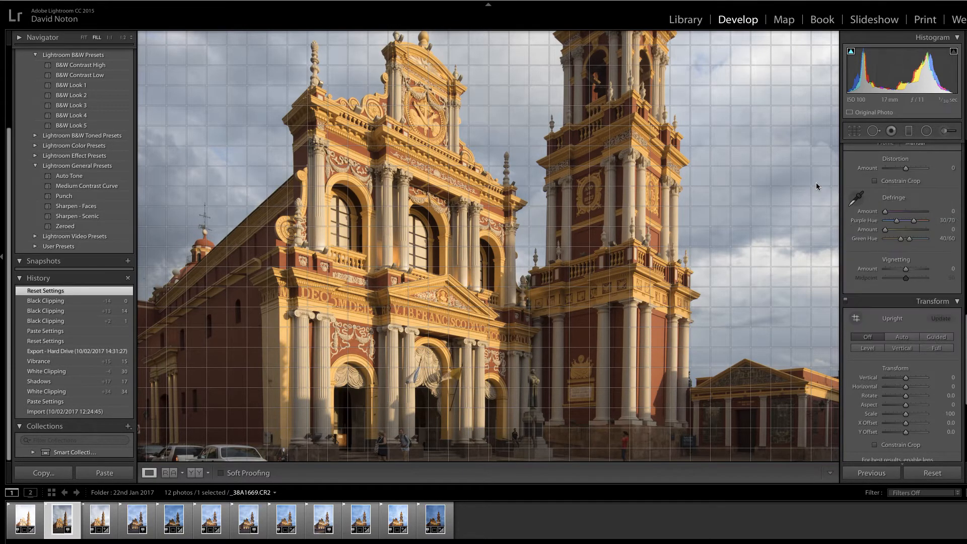
scroll(905, 194, up, 5)
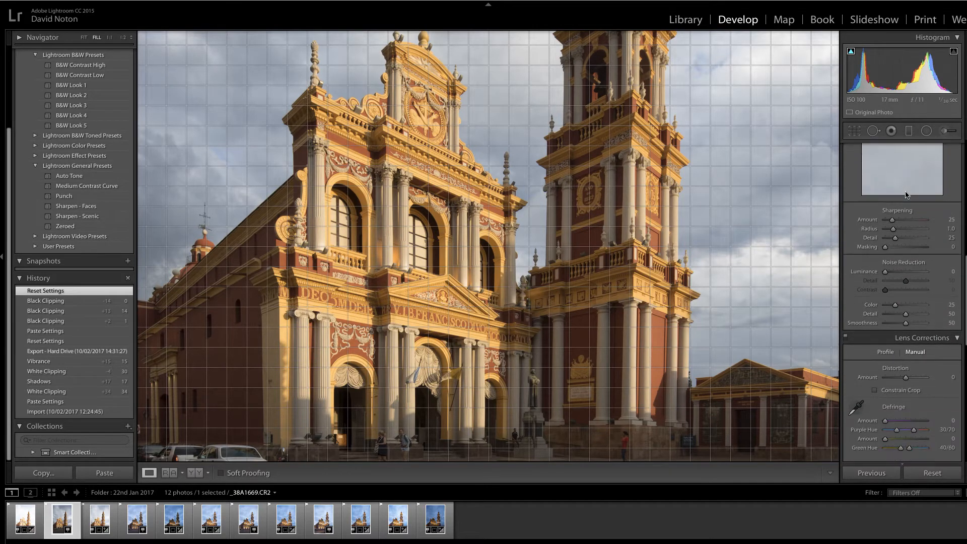
scroll(905, 194, down, 3)
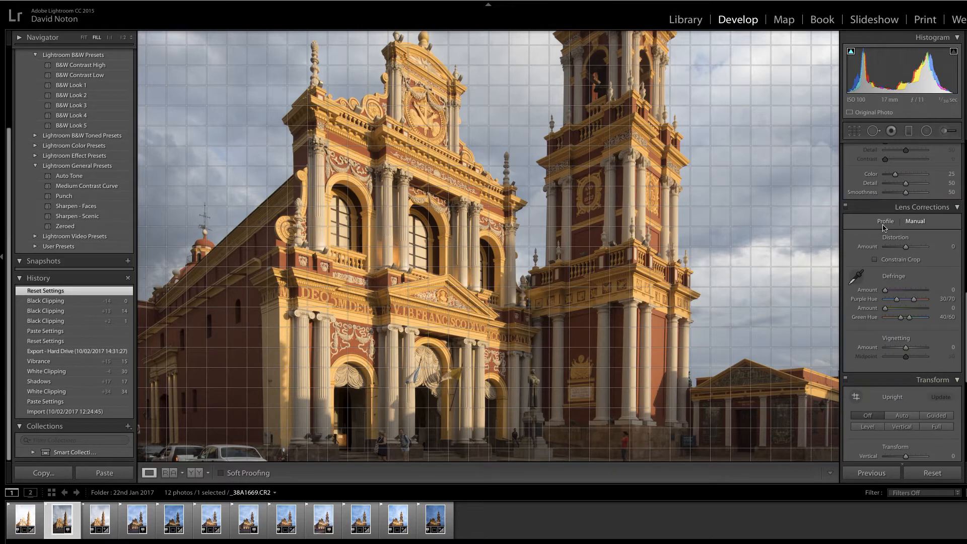
click(889, 226)
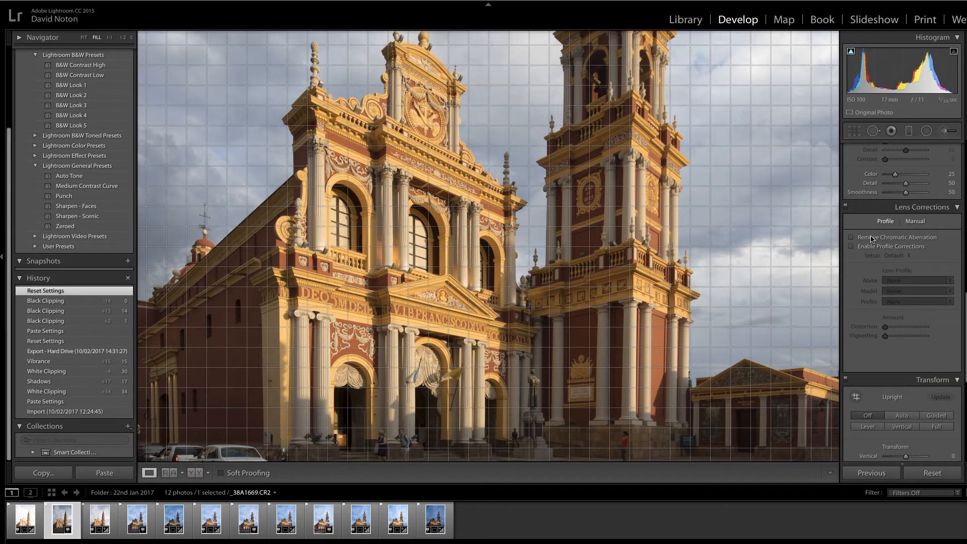
click(852, 247)
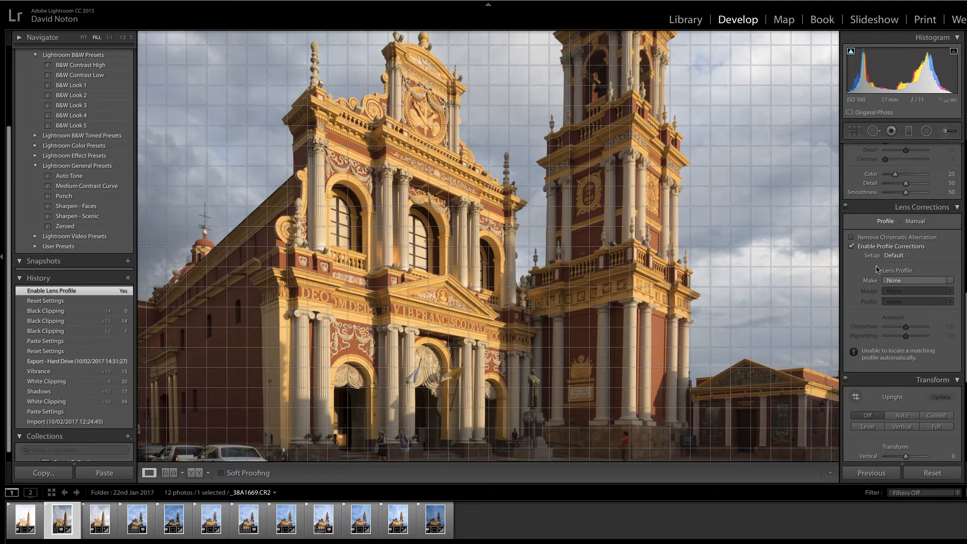
Fit the whole photo in view and set the manual lens distortion amount to +17.
click(915, 221)
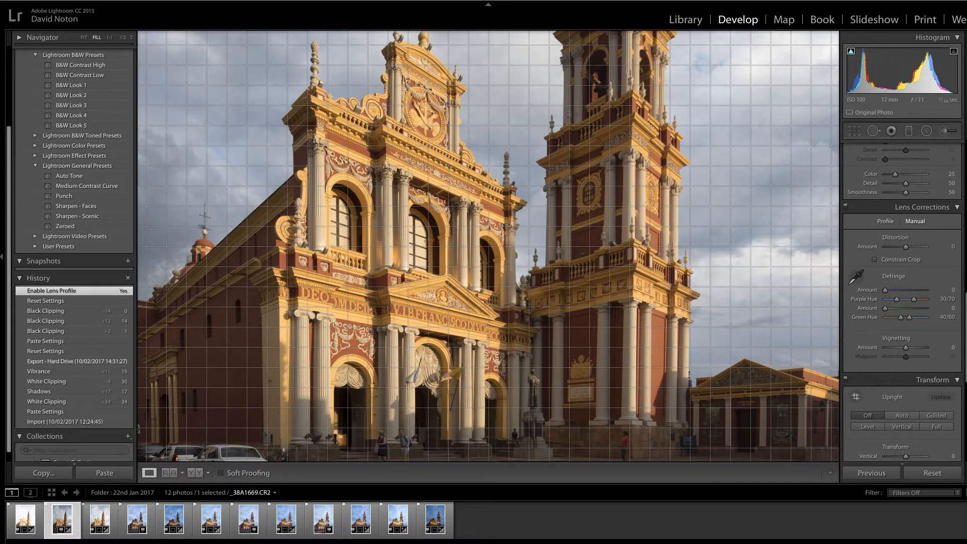
ctrl+click(787, 234)
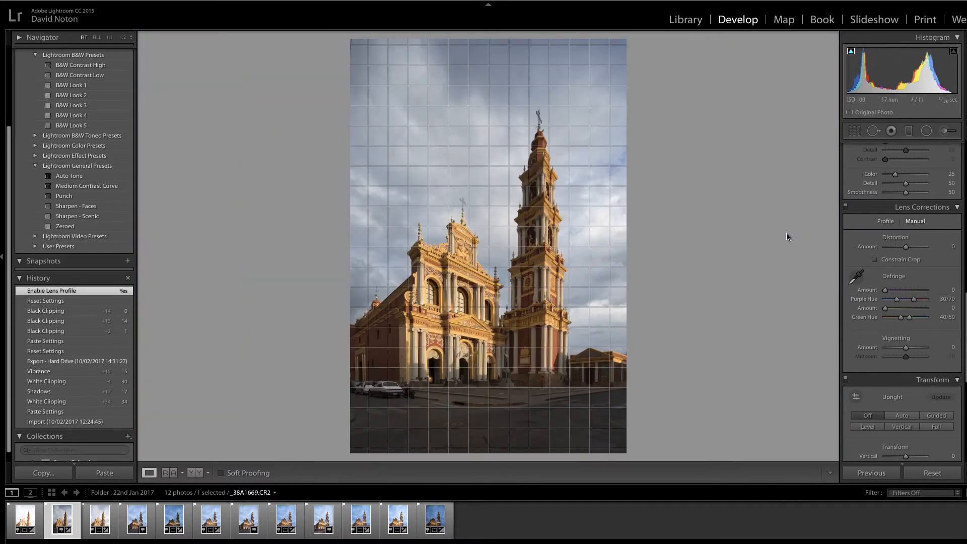
drag(901, 246, 908, 250)
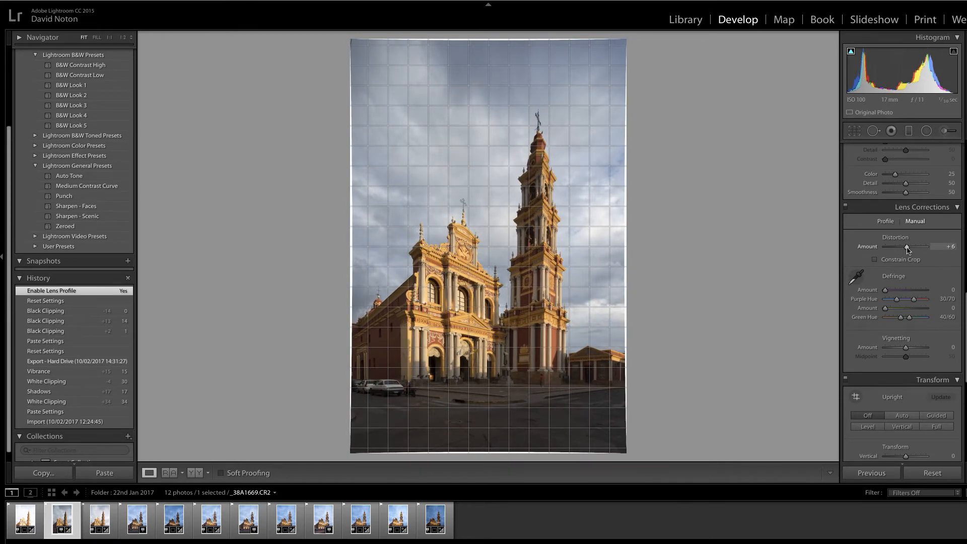
drag(909, 250, 911, 250)
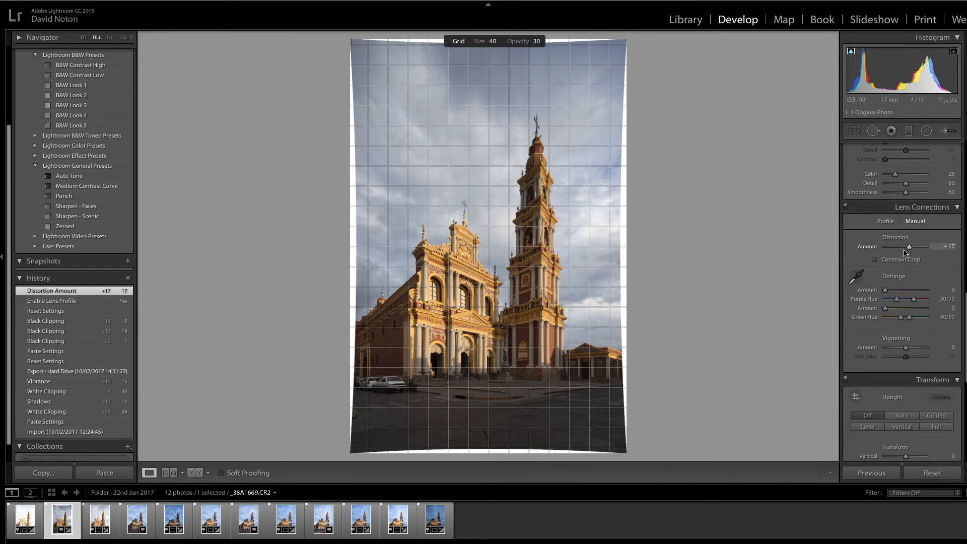
Check the facade against the grid up close and set the lens distortion amount to 15.
key(ctrl+equal)
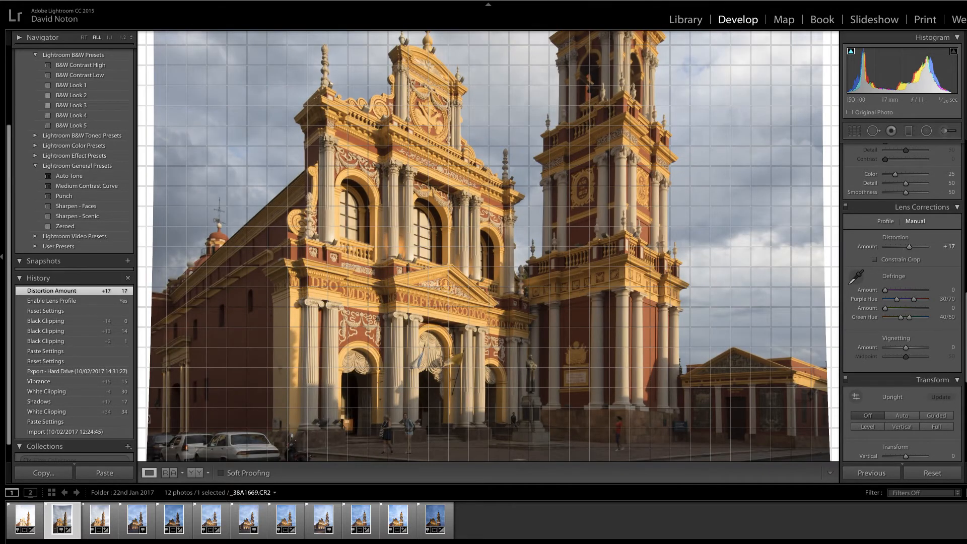
click(950, 247)
text(1115)
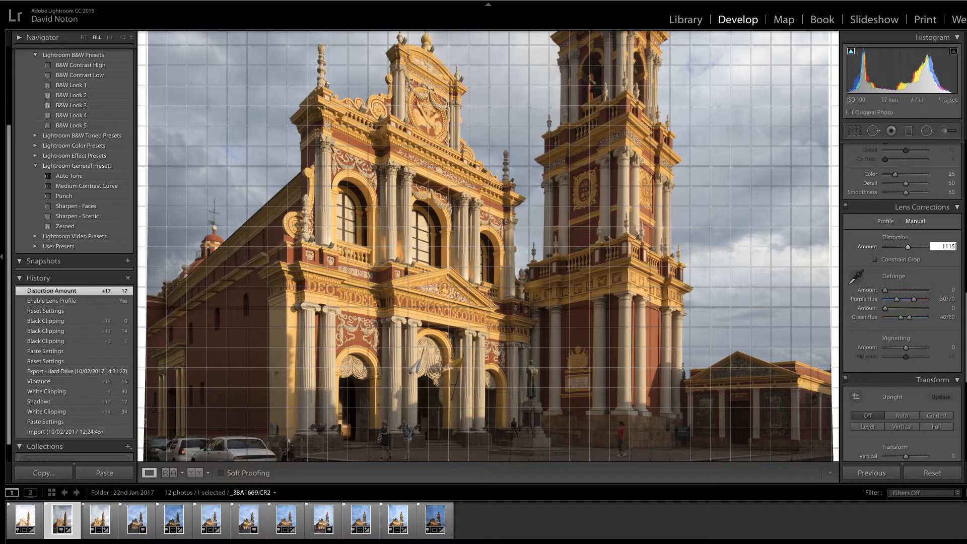
key(Return)
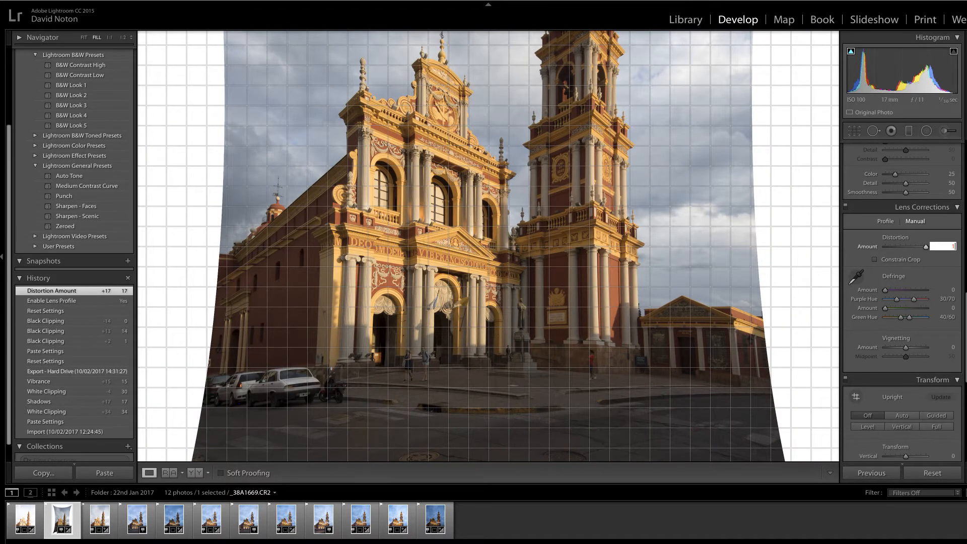
key(Return)
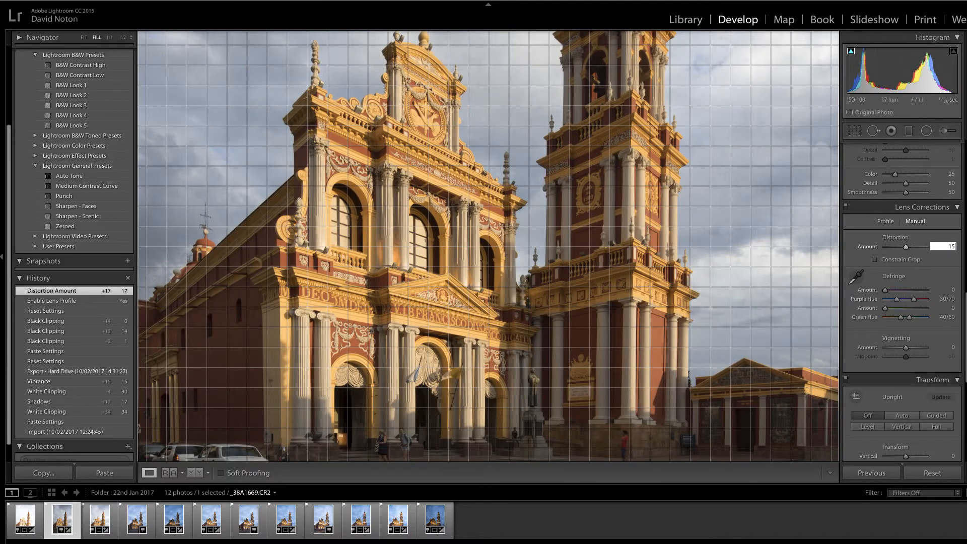
key(Return)
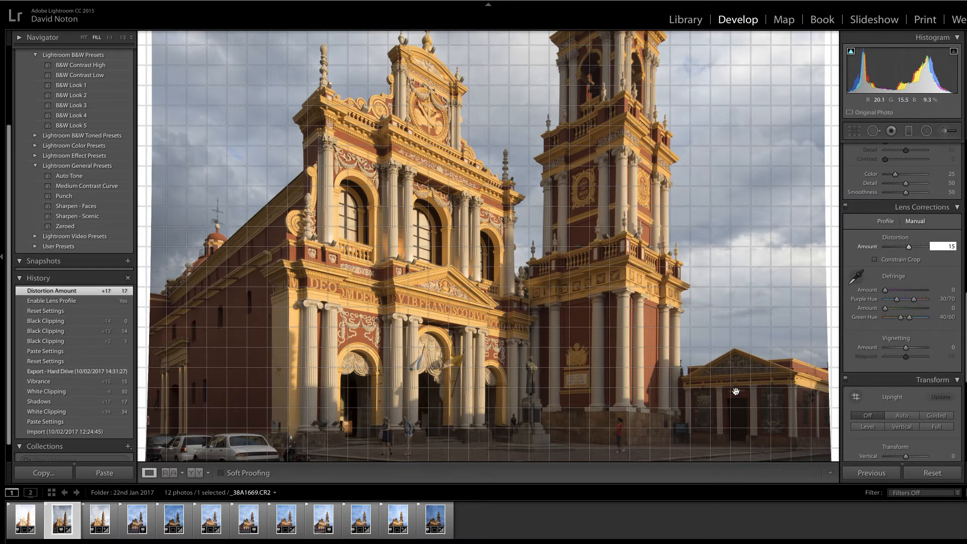
click(733, 435)
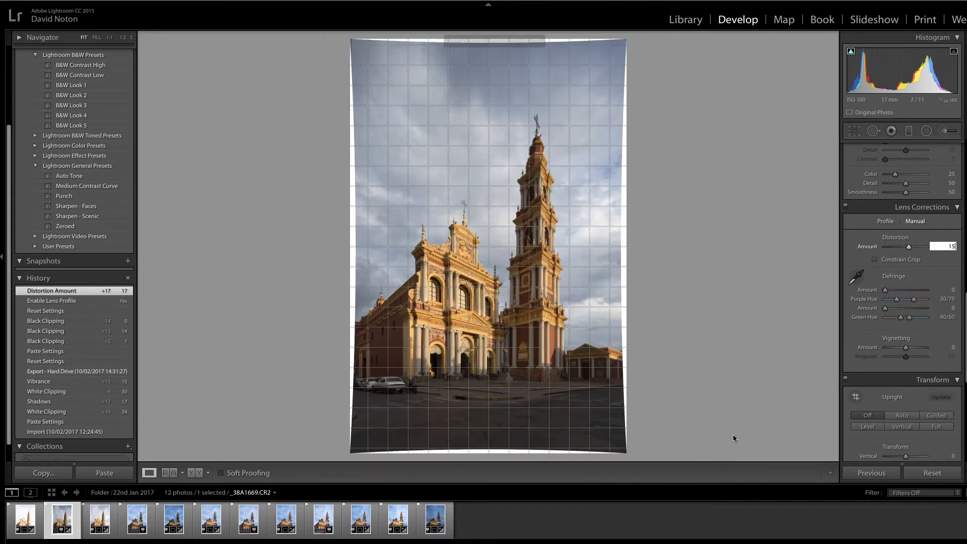
key(Return)
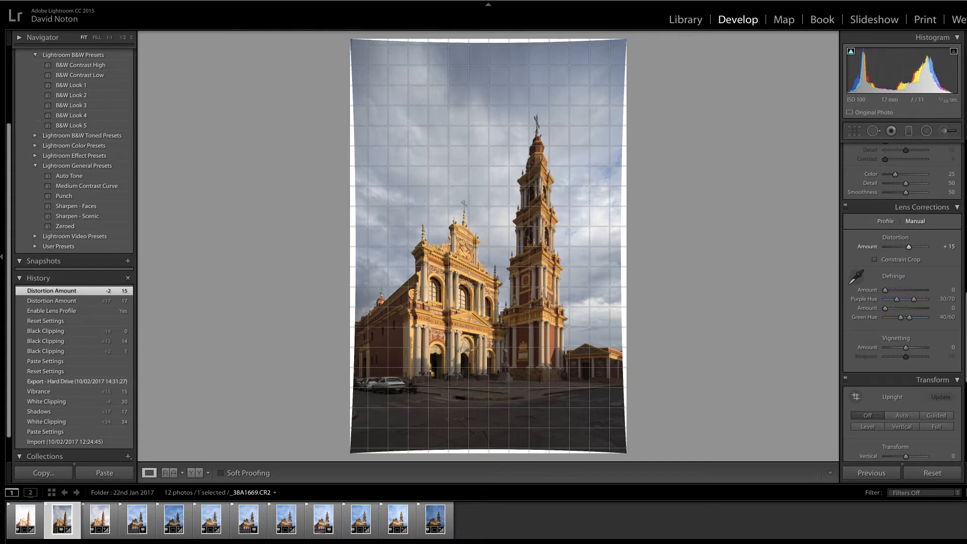
Turn off the Grid loupe overlay.
click(8, 0)
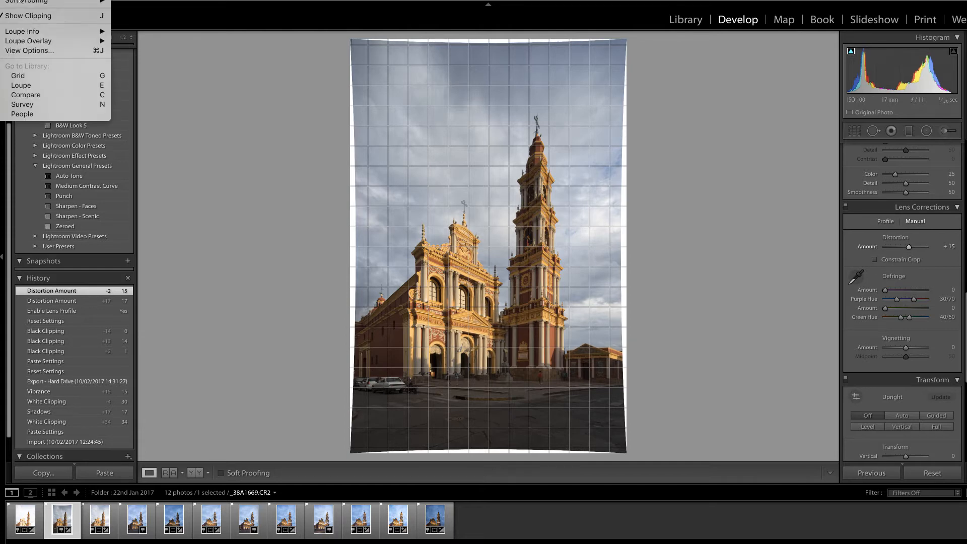
mouse_move(40, 40)
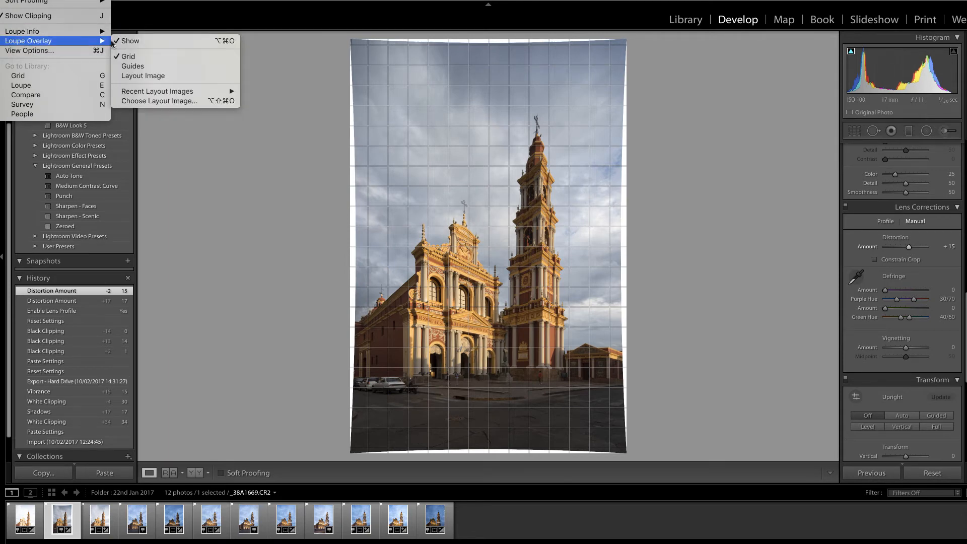
right_click(130, 59)
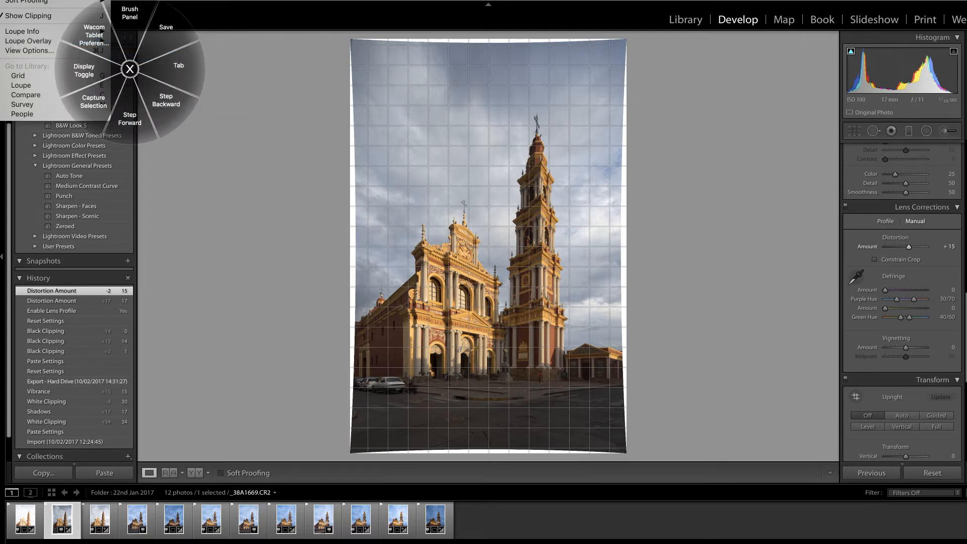
click(268, 51)
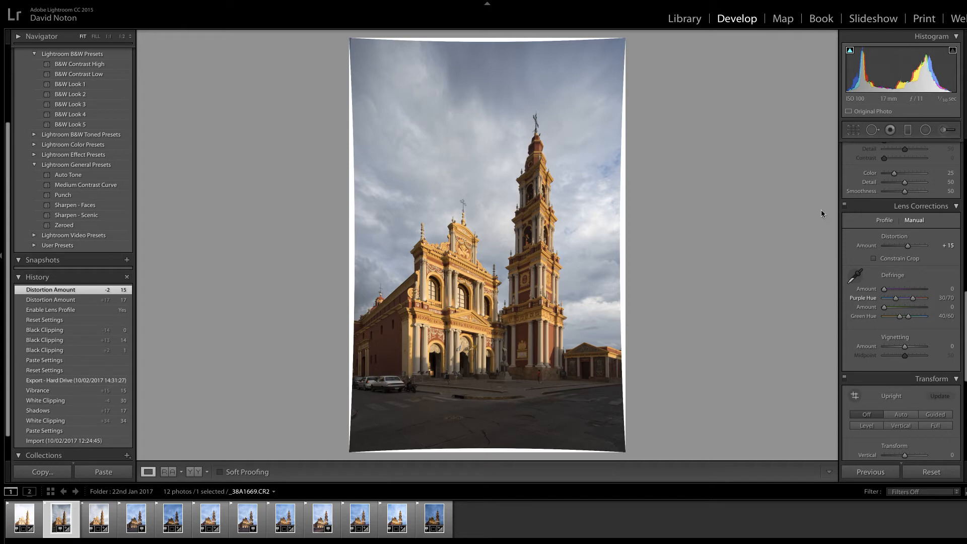
Tighten the crop slightly at the original aspect ratio and reposition the church photo inside it to trim the white edges.
click(855, 132)
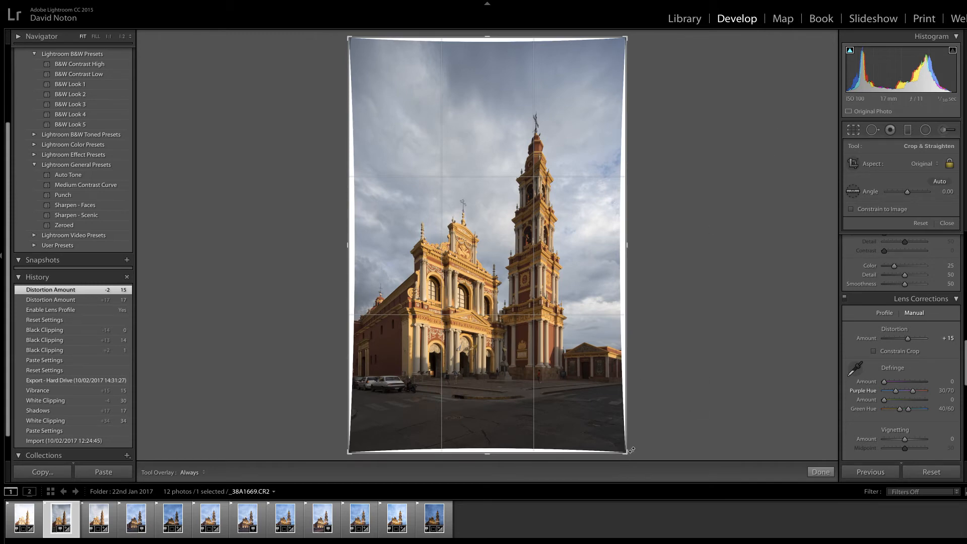
drag(627, 453, 624, 450)
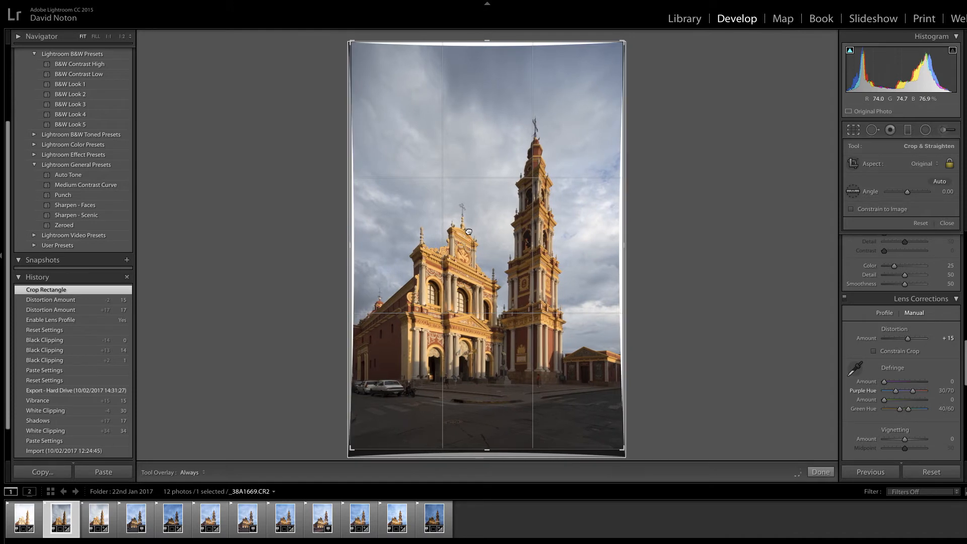
drag(469, 232, 468, 224)
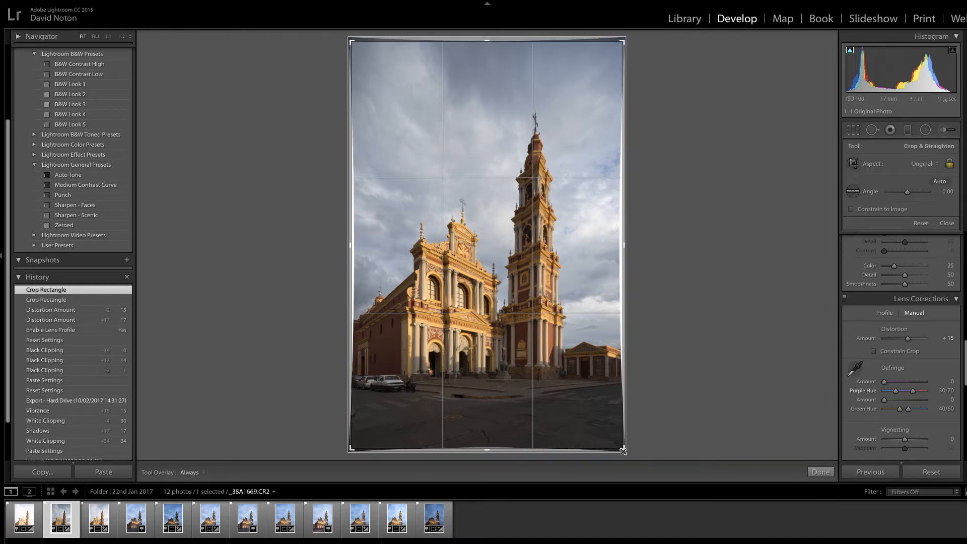
drag(624, 449, 622, 447)
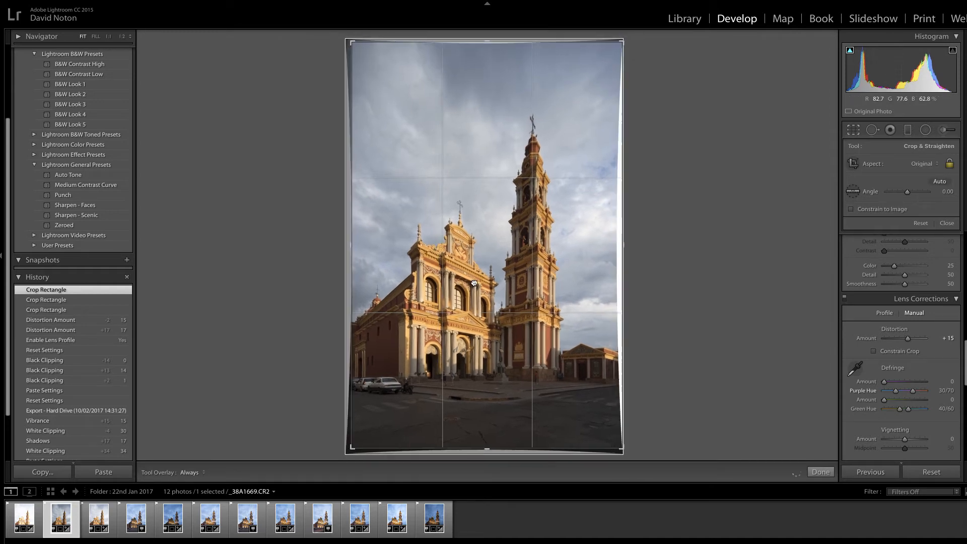
drag(475, 283, 476, 281)
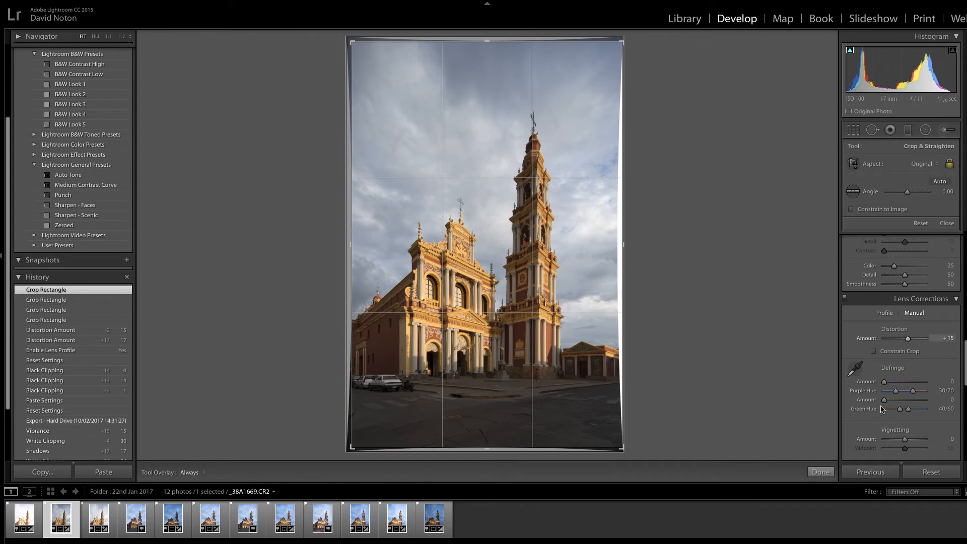
click(820, 472)
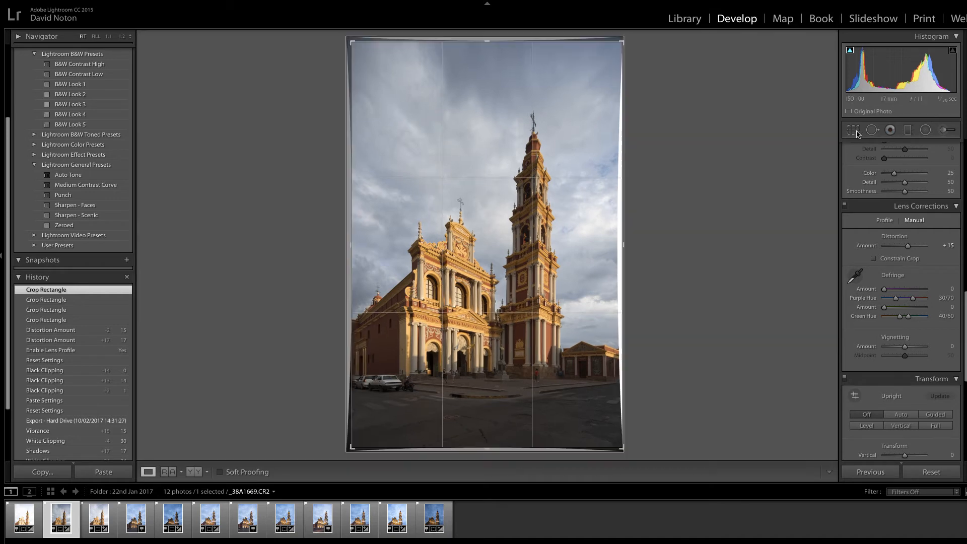
Reopen the crop and nudge the photo three increments to the right to even out the remaining white side edges.
click(854, 130)
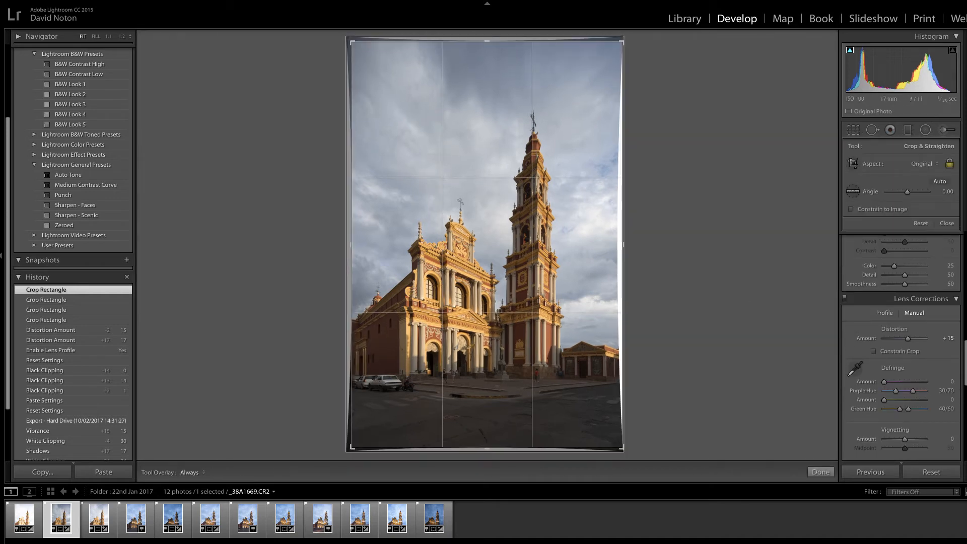
key(Right)
key(Right)
key(Right)
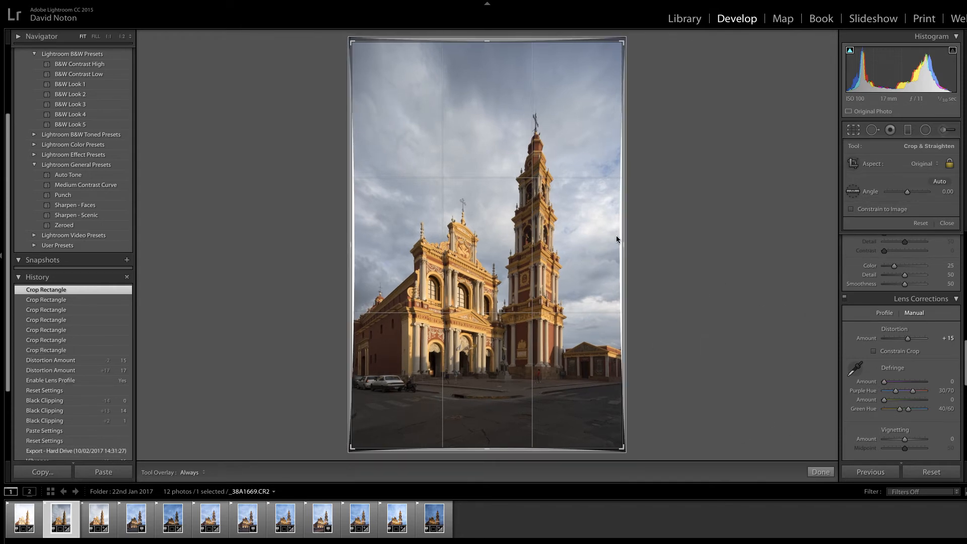
click(821, 472)
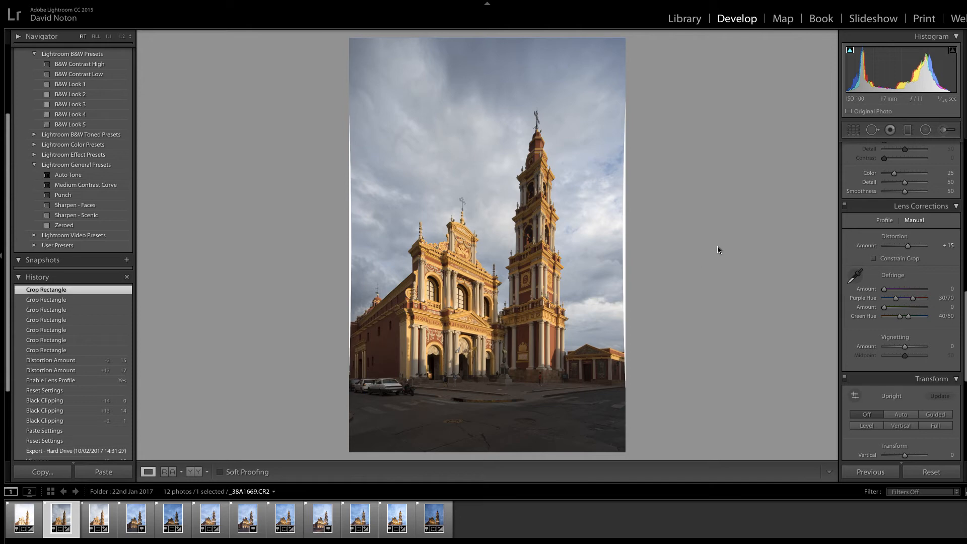
Copy all develop settings from the corrected photo and paste them onto the bright long exposure _38A1664.CR2.
click(44, 473)
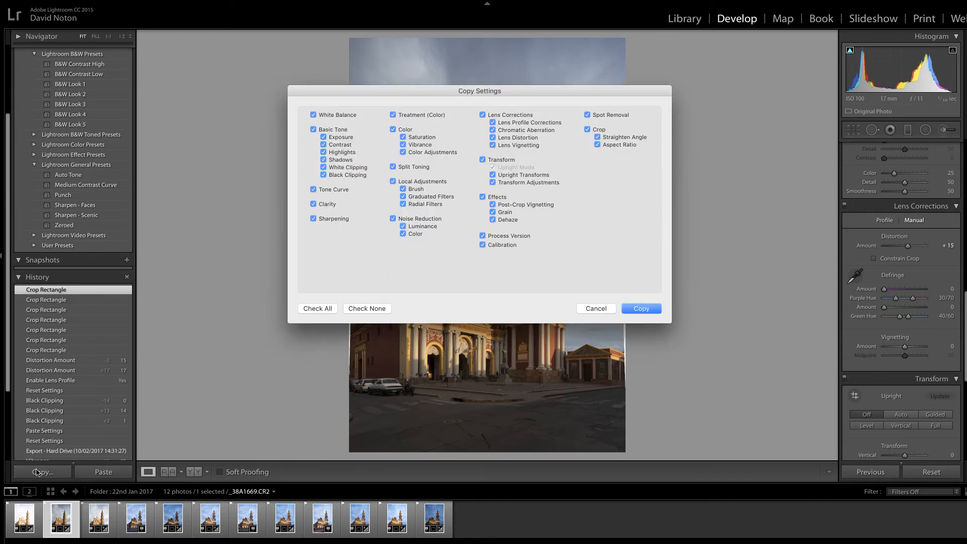
click(650, 309)
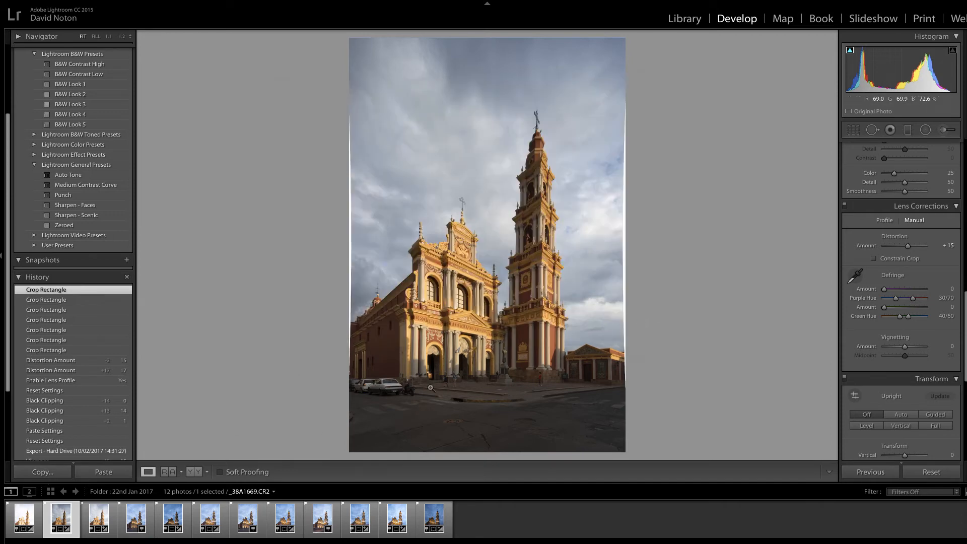
click(25, 519)
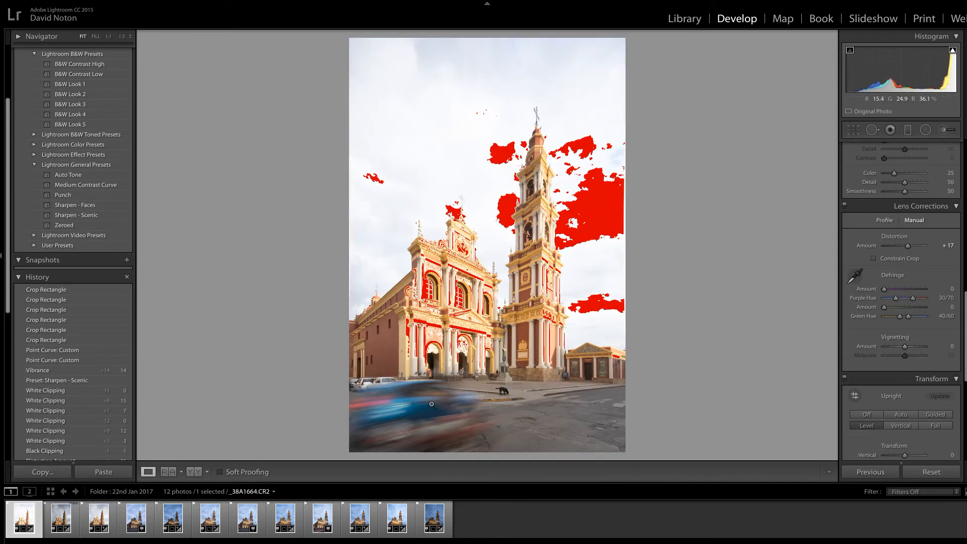
click(104, 472)
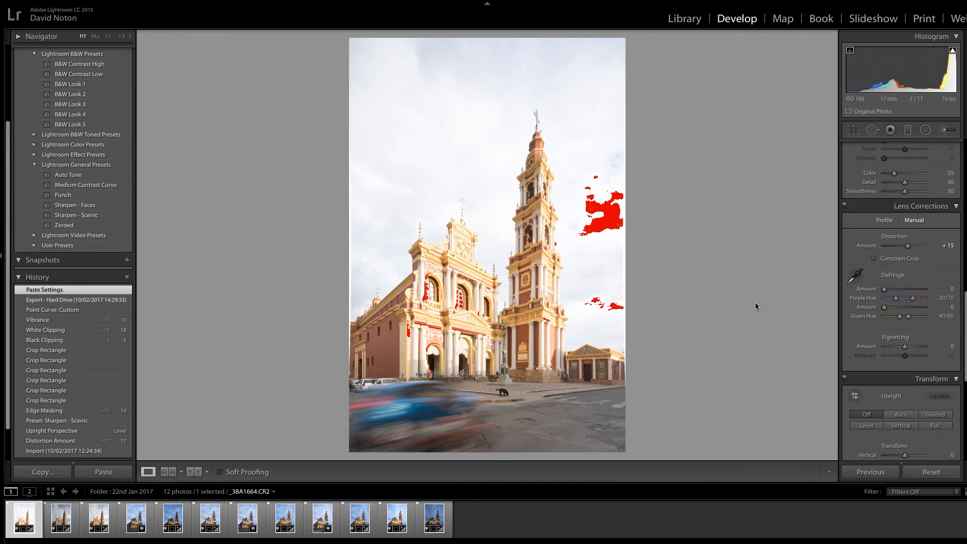
Set the bright photo's blacks to -10 using the shadow clipping preview.
scroll(902, 204, up, 10)
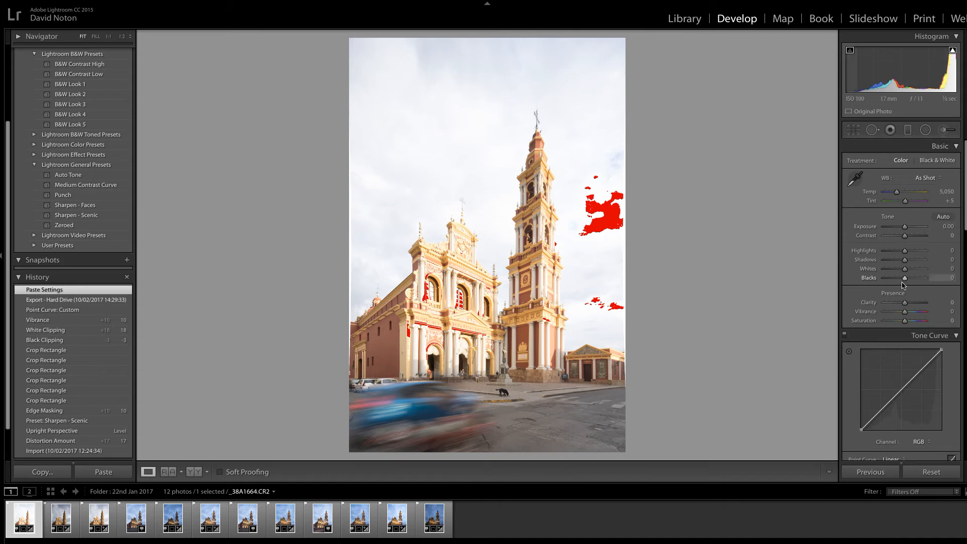
key(alt)
drag(906, 281, 902, 283)
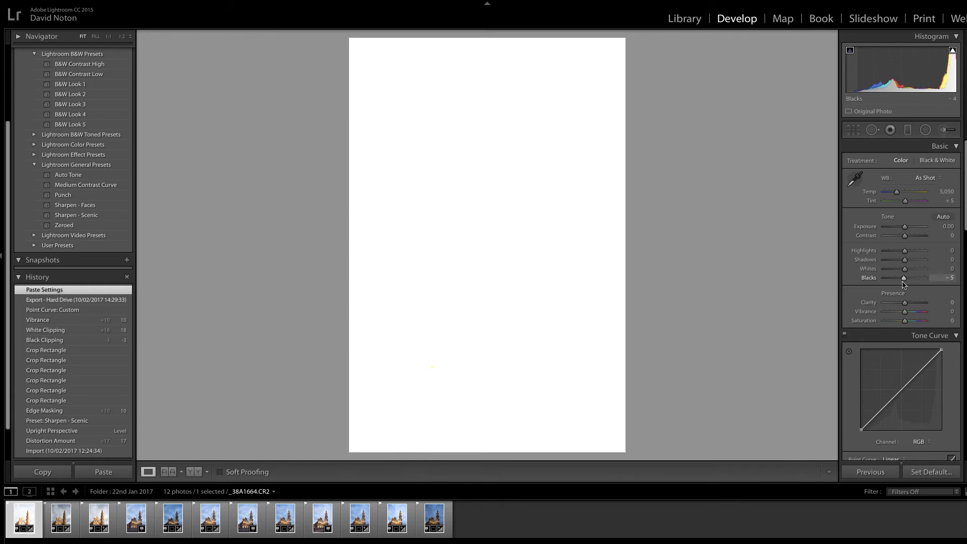
drag(904, 285, 903, 285)
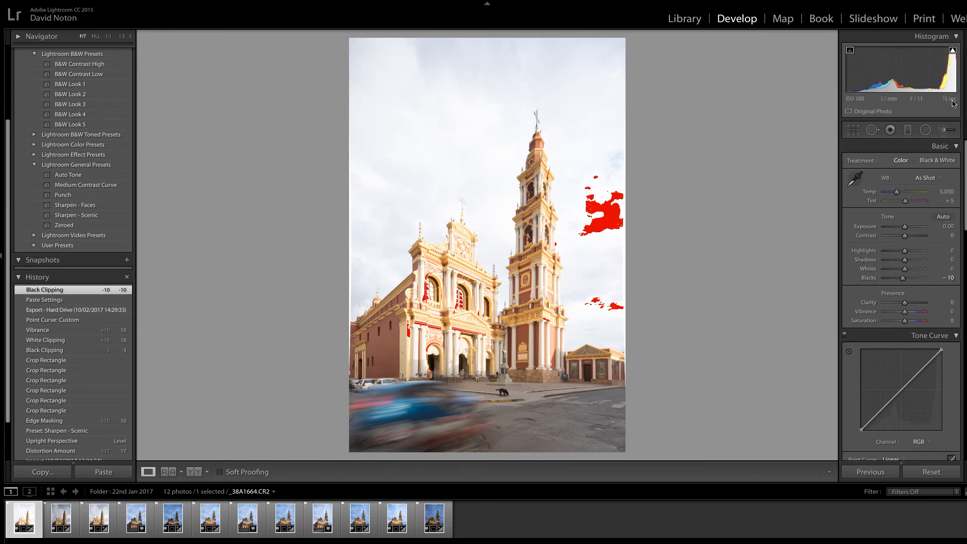
Try adjusting the bright photo's whites against the highlight clipping preview and reset them to 0.
click(953, 51)
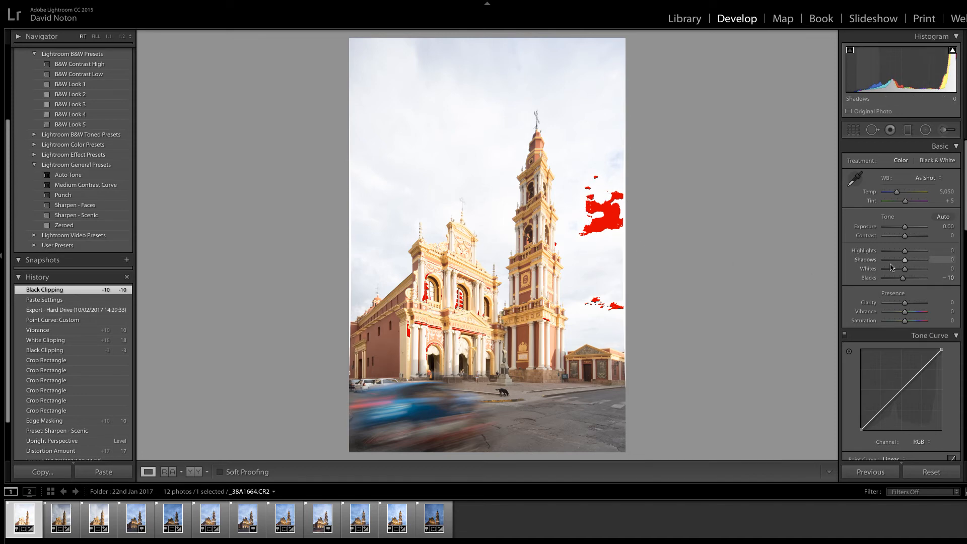
key(alt)
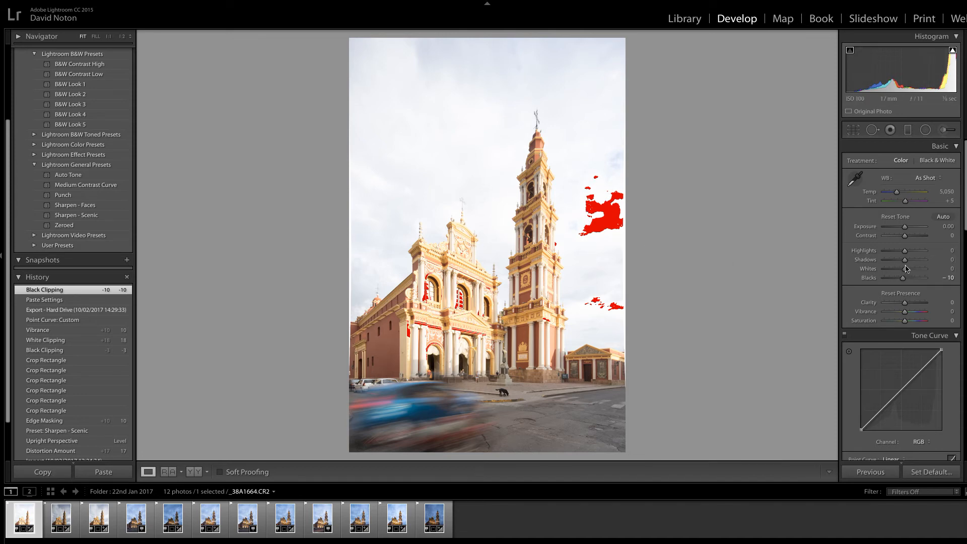
drag(905, 272, 899, 274)
double_click(905, 270)
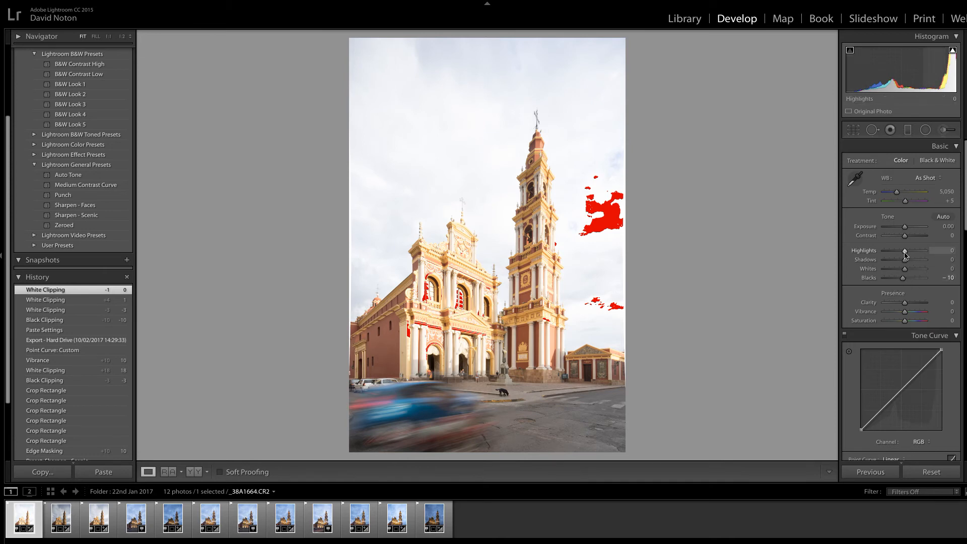
Set the bright photo's highlights to -35 and apply the Sharpen - Scenic preset.
drag(905, 251, 897, 255)
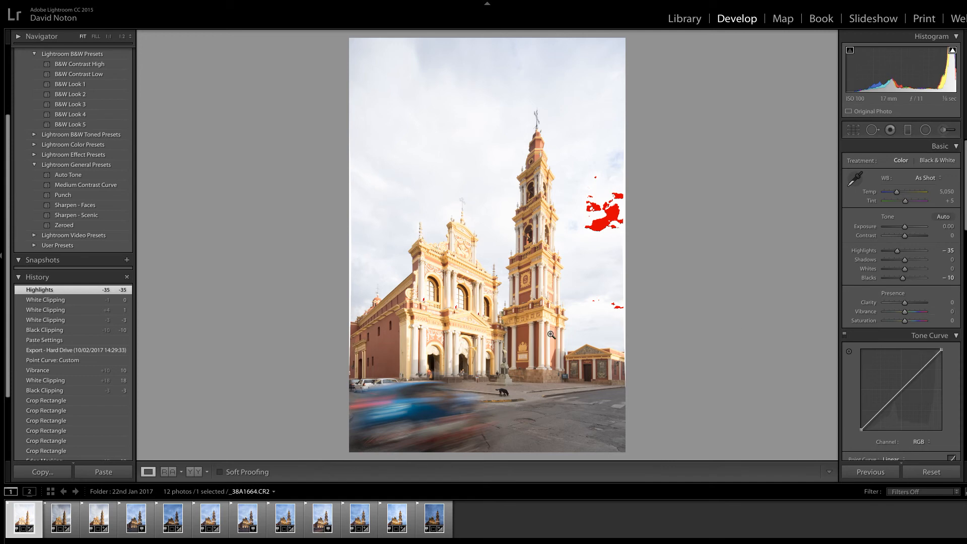
click(88, 219)
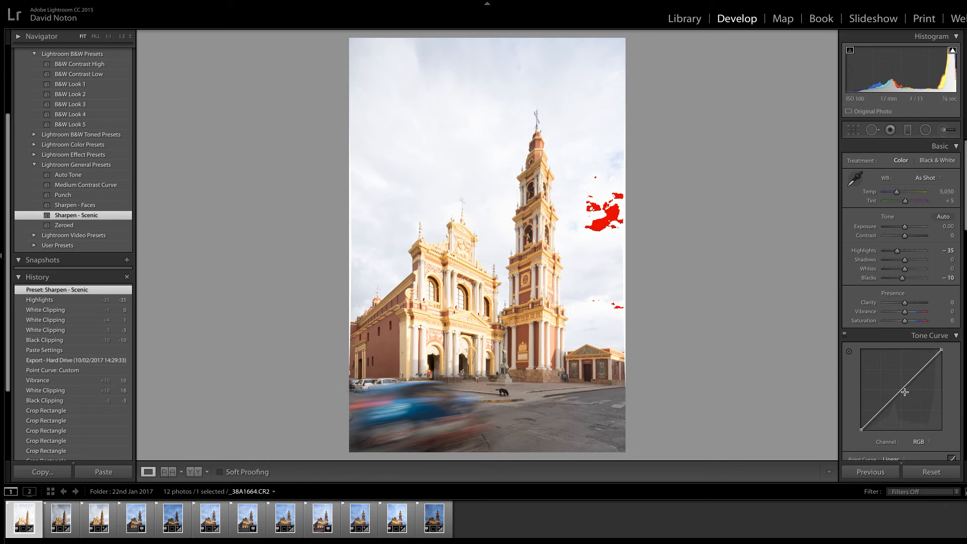
Darken the bright photo's midtones slightly by lowering the middle of the RGB point curve.
drag(905, 386, 905, 392)
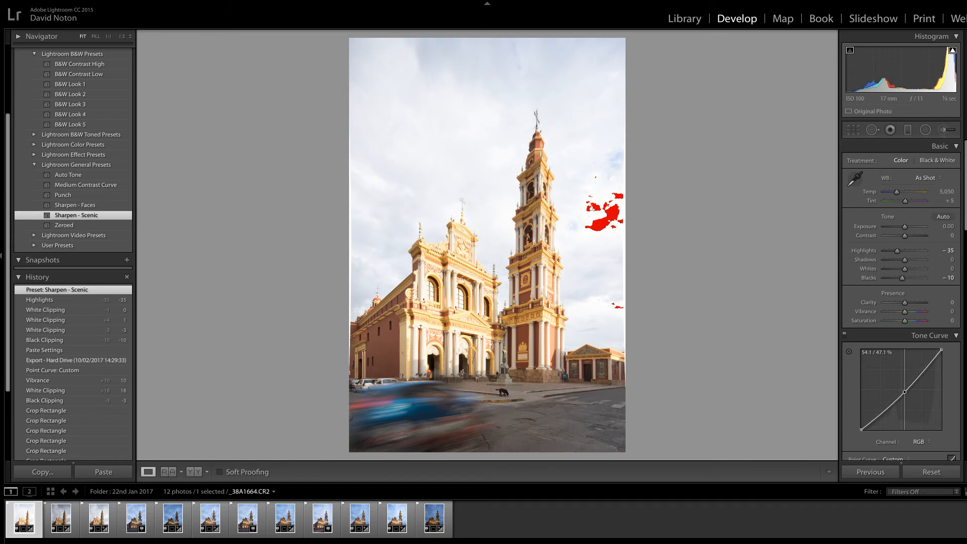
drag(905, 392, 903, 392)
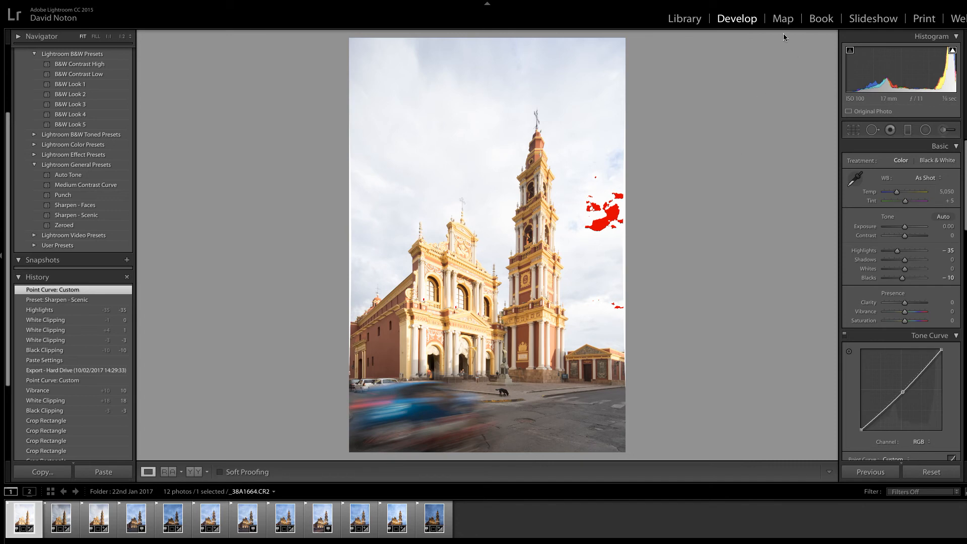
Switch to photo _38A1669.CR2, test lower blacks against the shadow clipping preview and reset the blacks to 0.
click(63, 523)
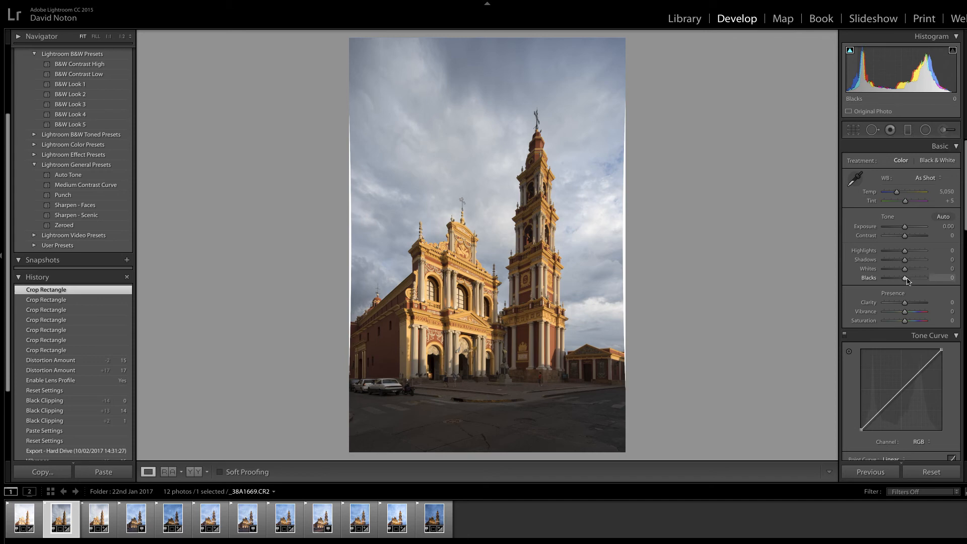
key(alt)
drag(907, 284, 905, 287)
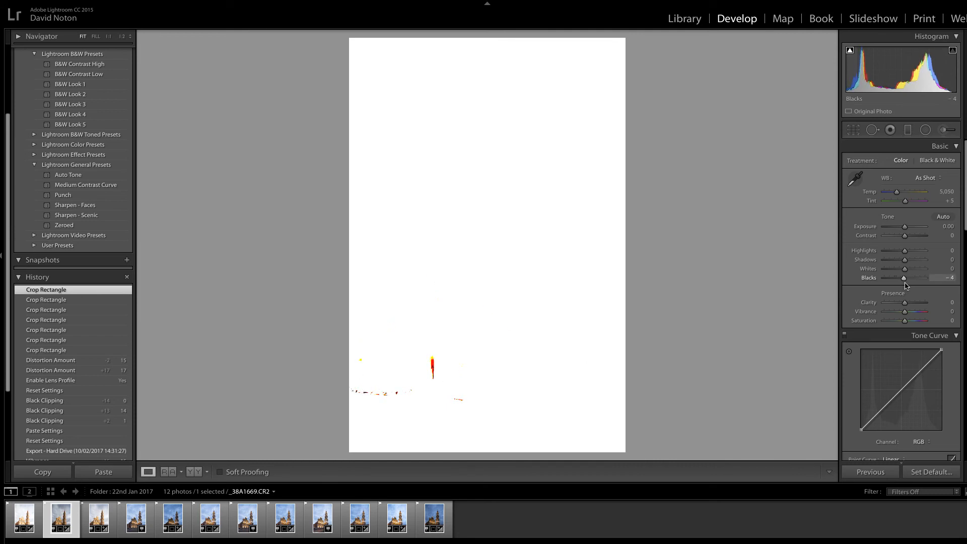
drag(906, 285, 904, 286)
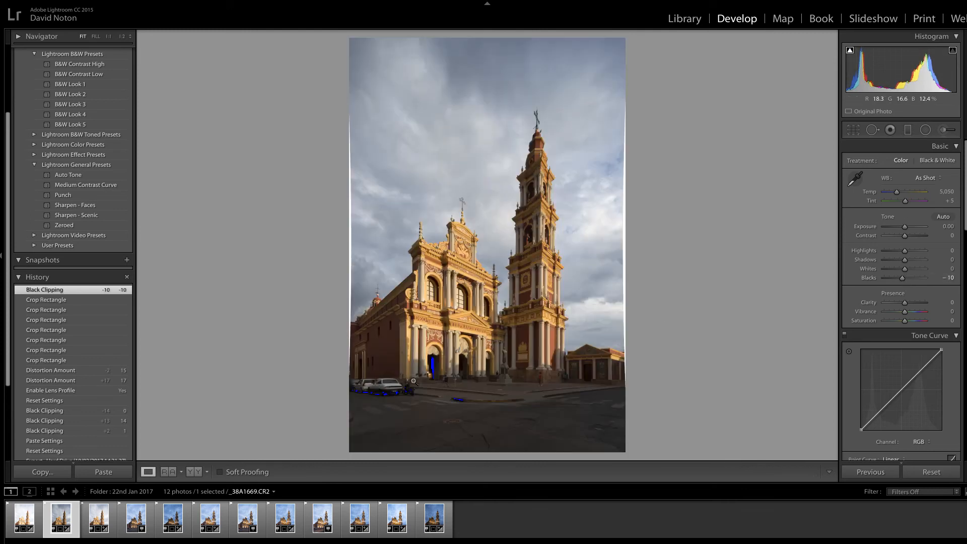
double_click(904, 281)
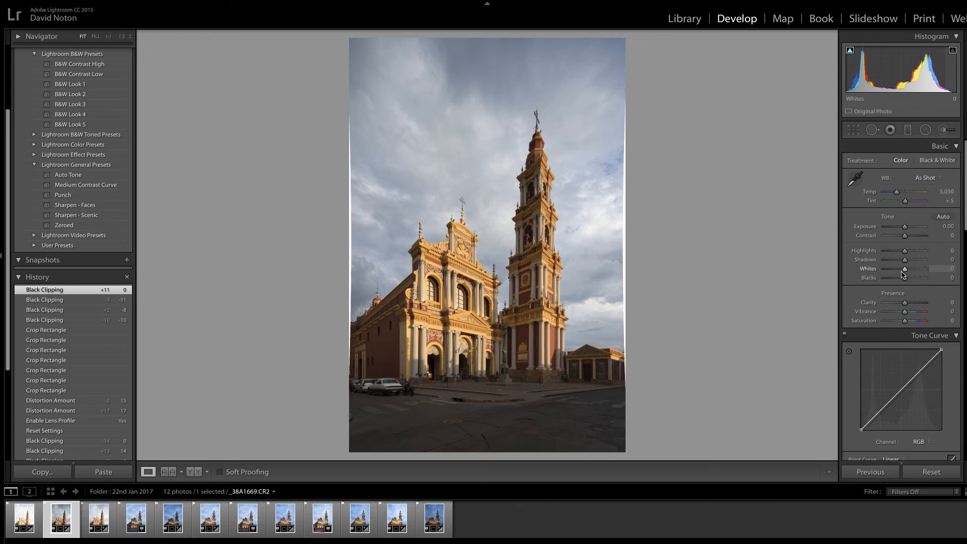
Set the whites to +32 using the highlight clipping preview and raise the vibrance to +11.
key(alt)
drag(906, 271, 914, 273)
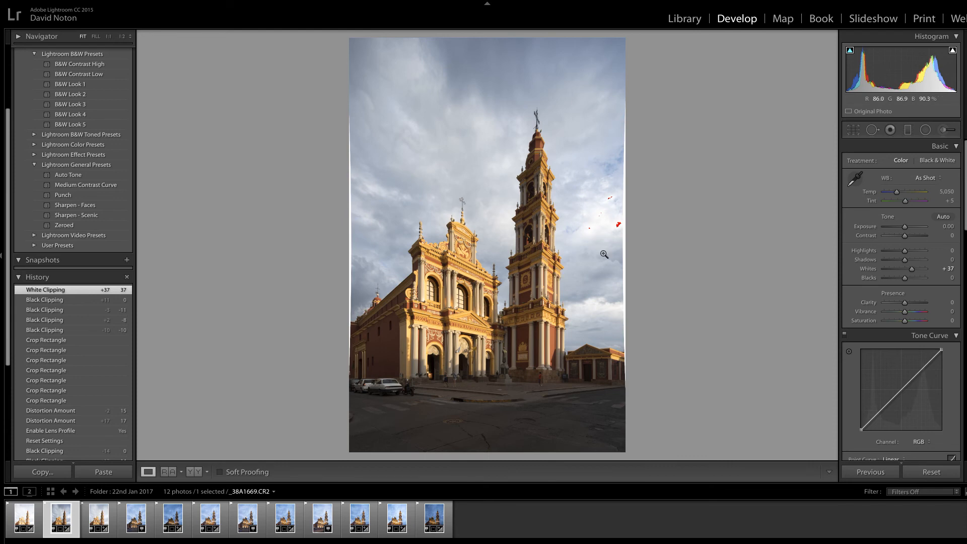
alt+click(913, 272)
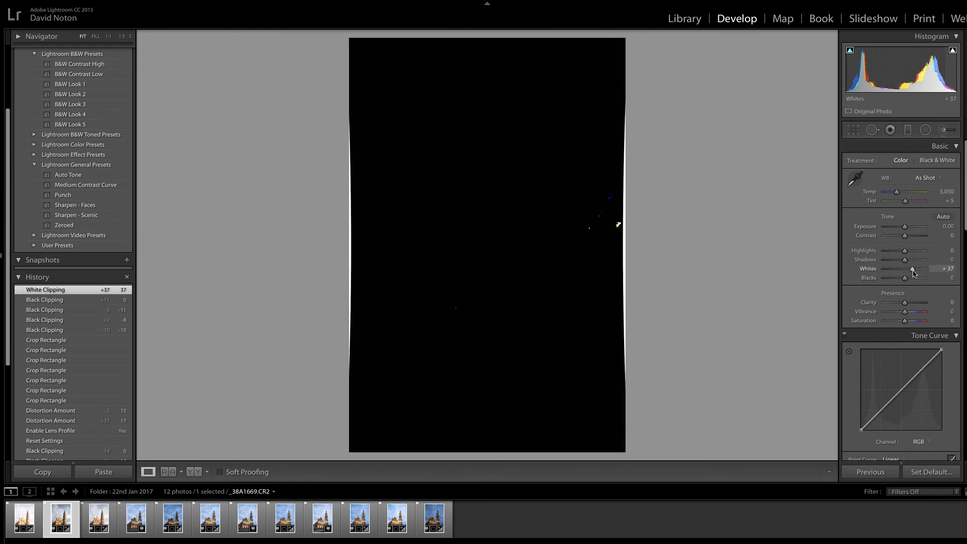
drag(913, 272, 914, 273)
drag(914, 274, 912, 273)
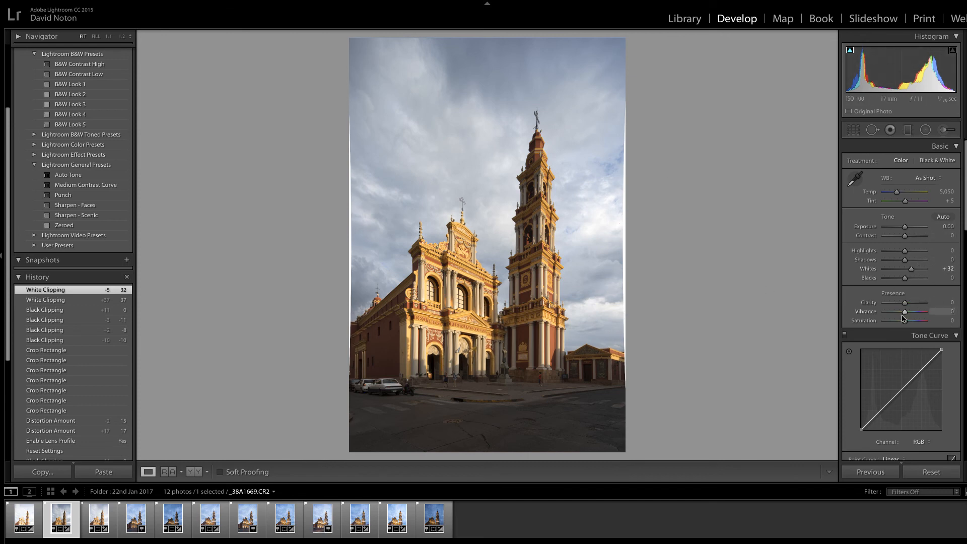
drag(905, 315, 909, 315)
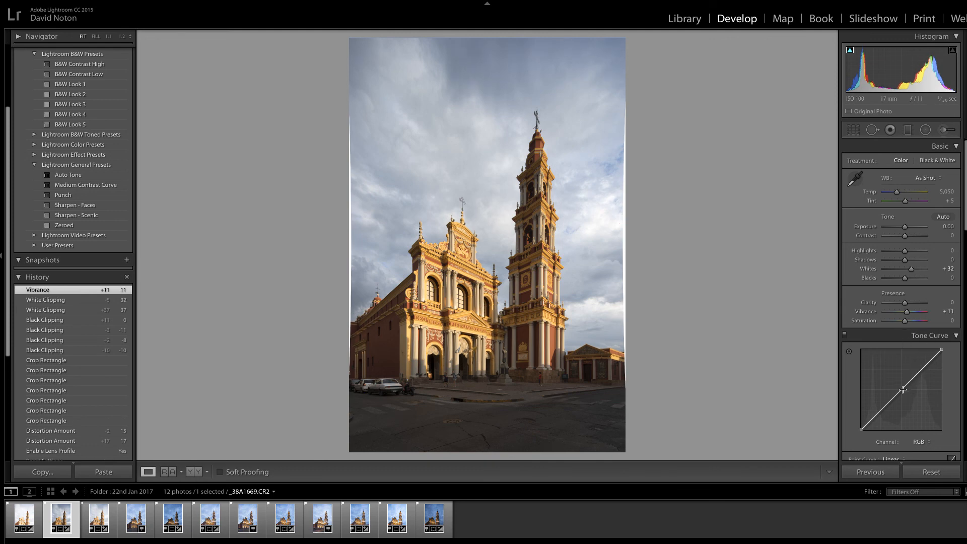
Try brightening the midtones with two points on the RGB curve and reset the point curve to Linear.
drag(903, 389, 895, 390)
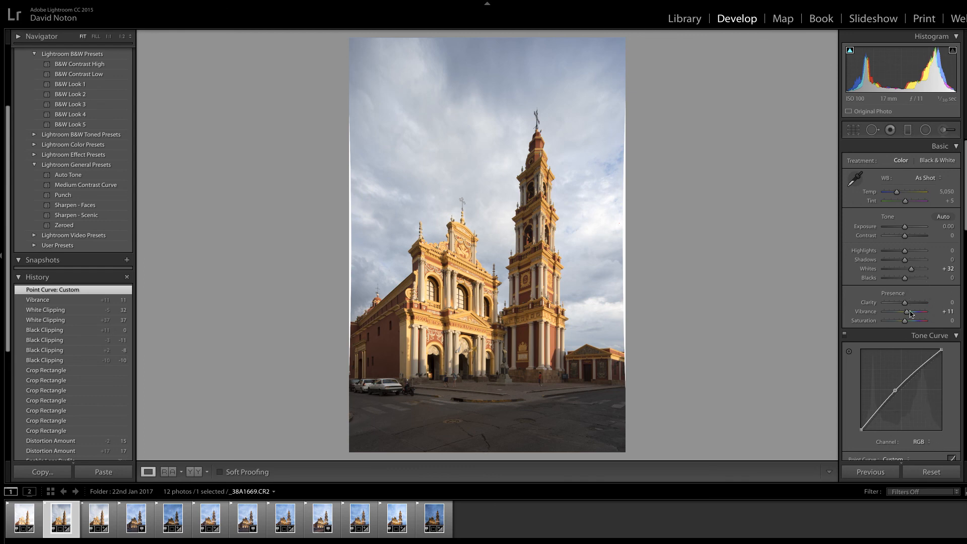
scroll(912, 313, down, 3)
click(911, 258)
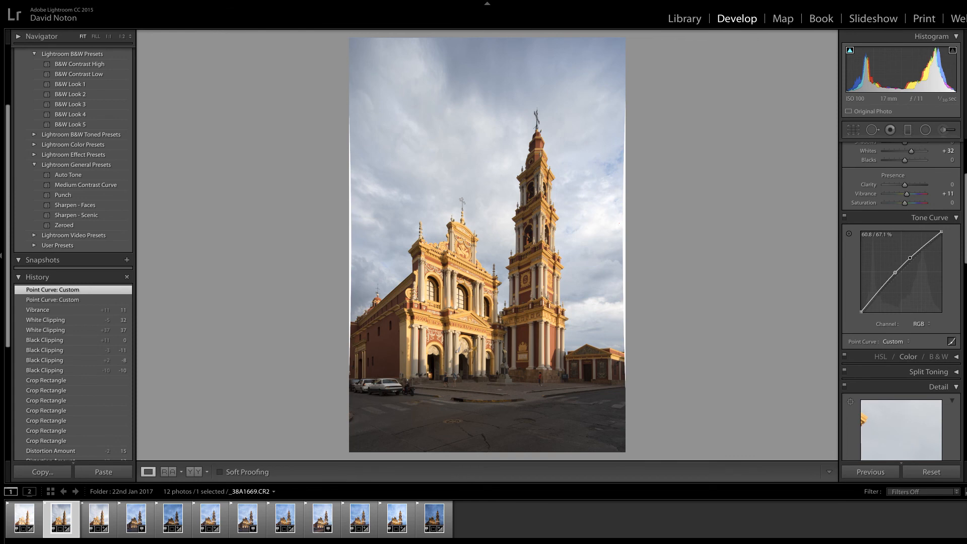
click(910, 341)
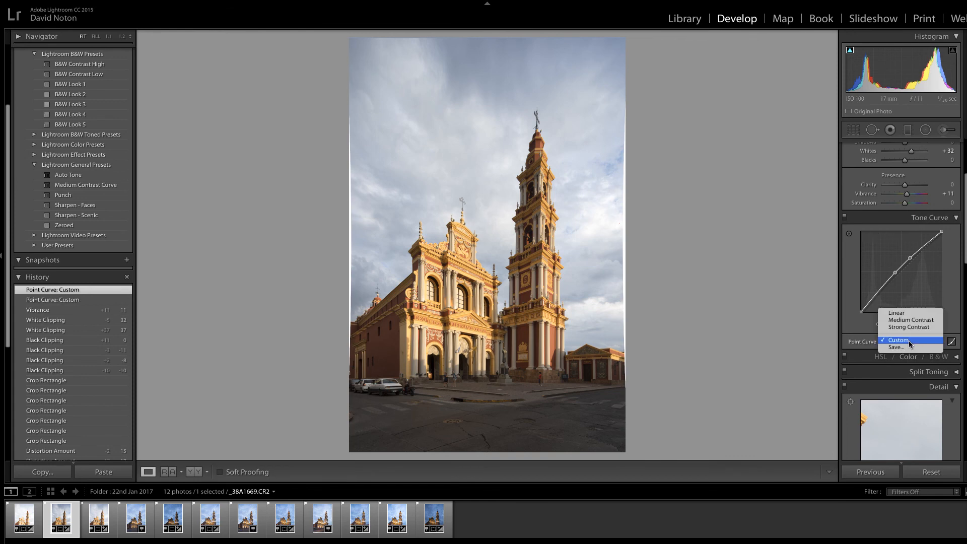
click(905, 314)
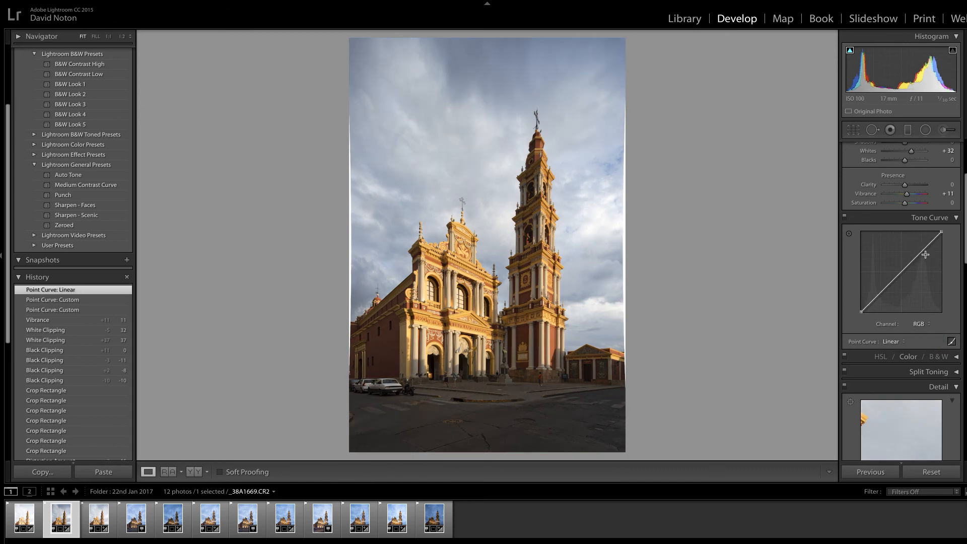
Darken the midtones by lowering the middle of the RGB point curve to about 42% output.
drag(905, 269, 905, 278)
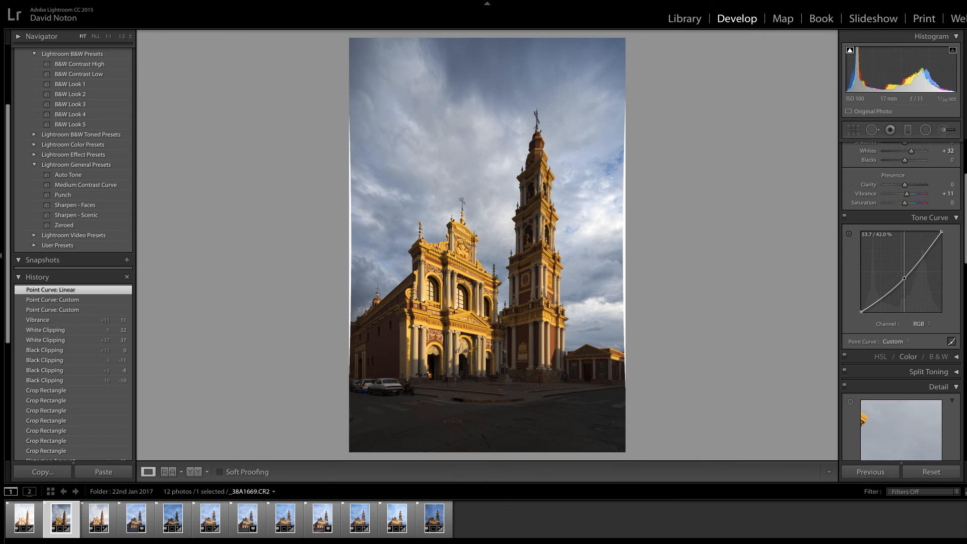
drag(904, 278, 905, 278)
drag(905, 278, 906, 278)
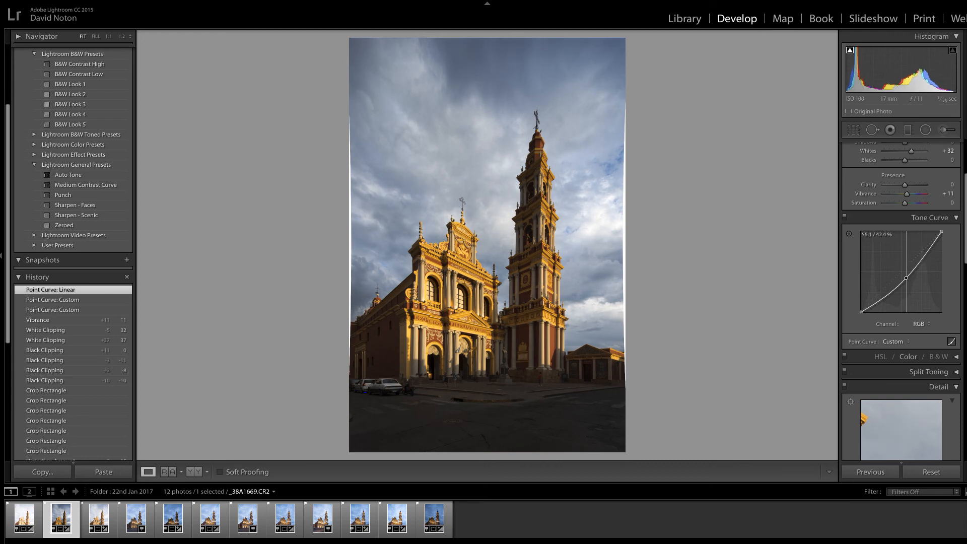
drag(906, 278, 905, 279)
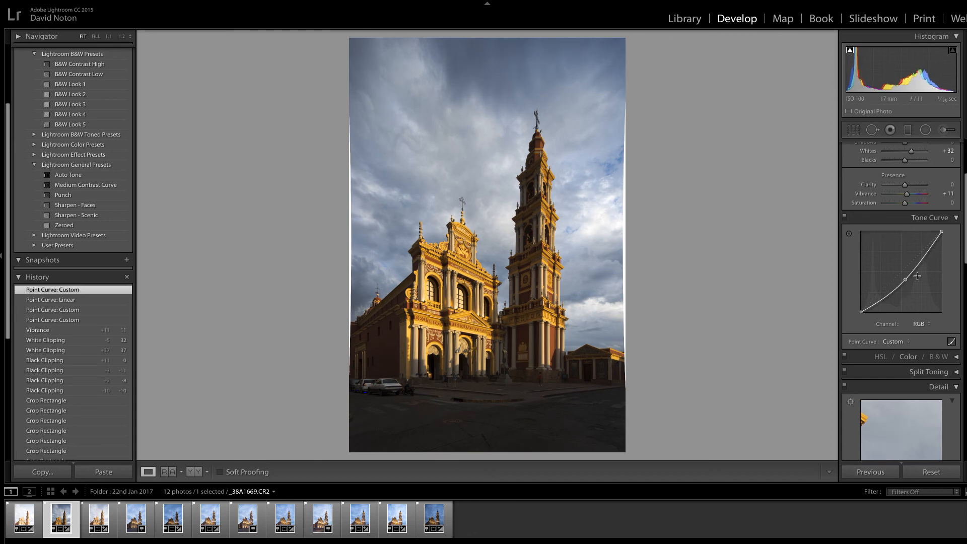